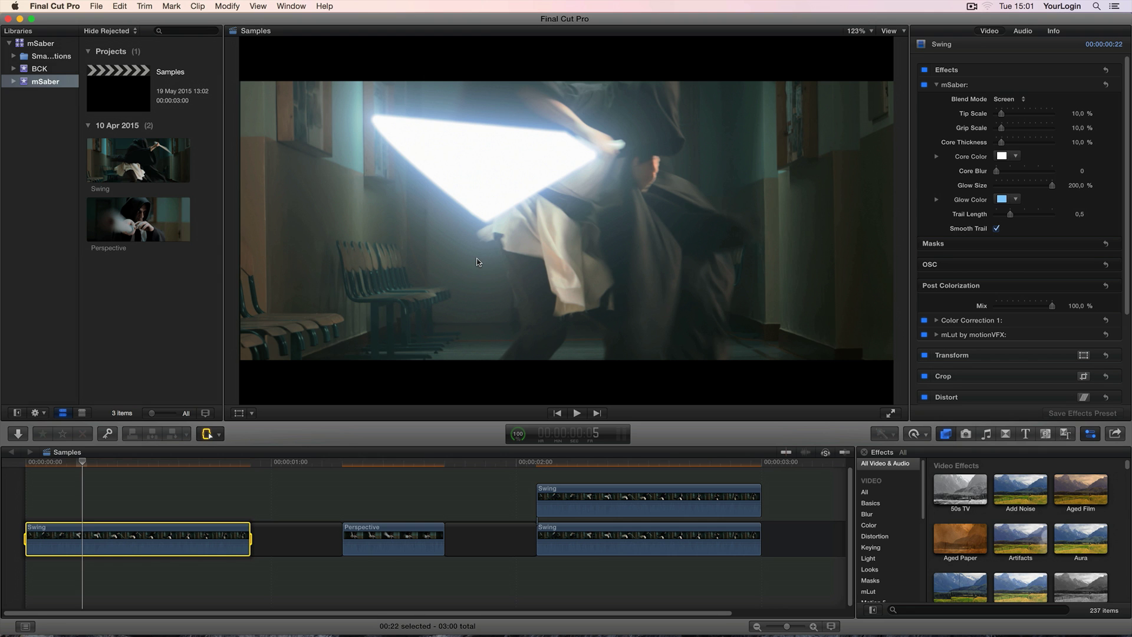
- Preview the sample project's saber, then scrub back to an earlier frame
key("space")
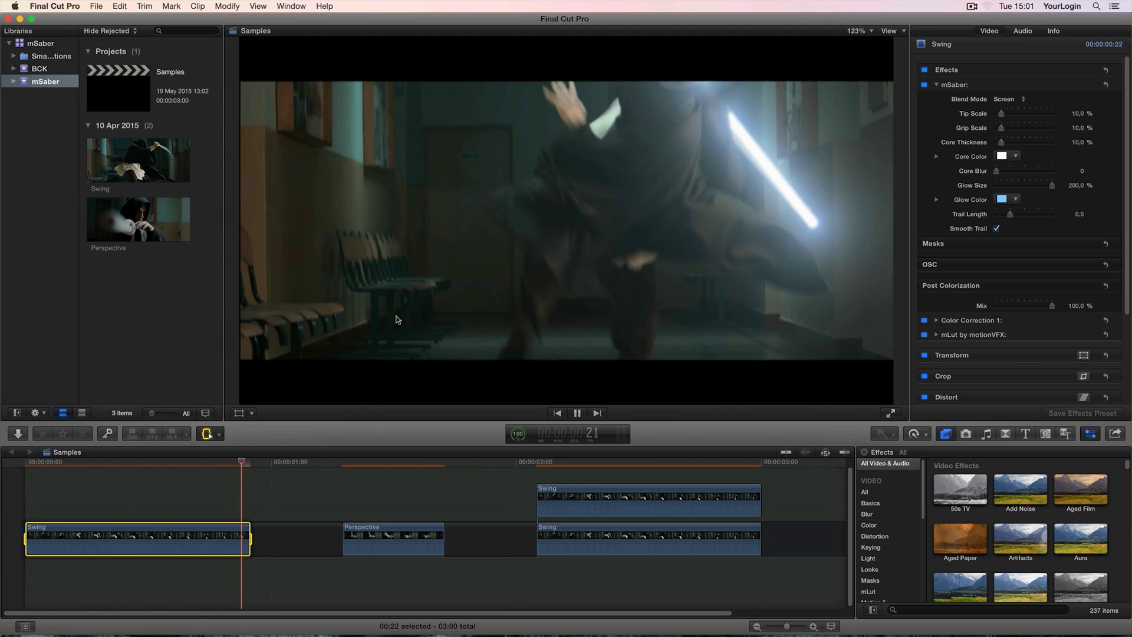
key("space")
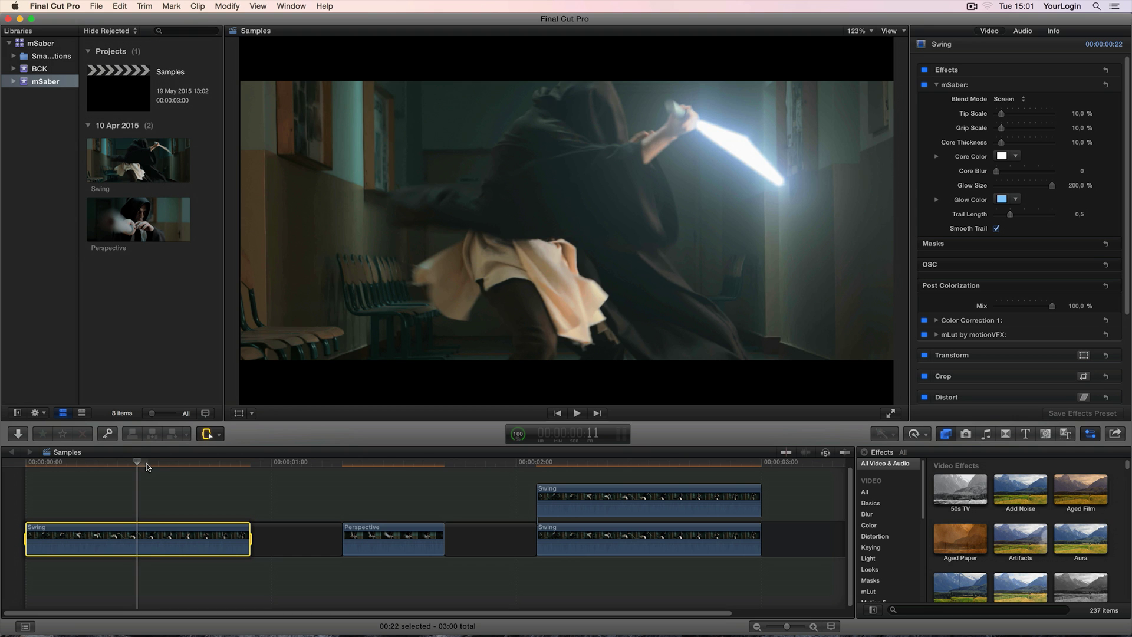
left_click_drag(147, 467, 88, 467)
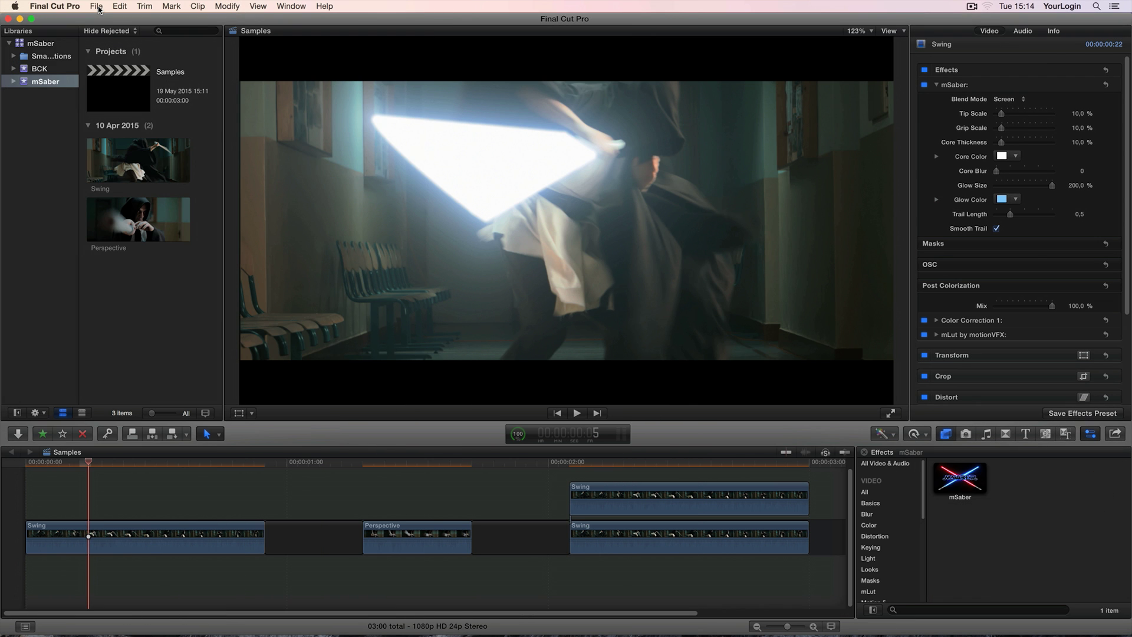
- Create a new project named My mSaber with custom 1920 x 818 format at 24p
left_click(98, 8)
mouse_move(105, 19)
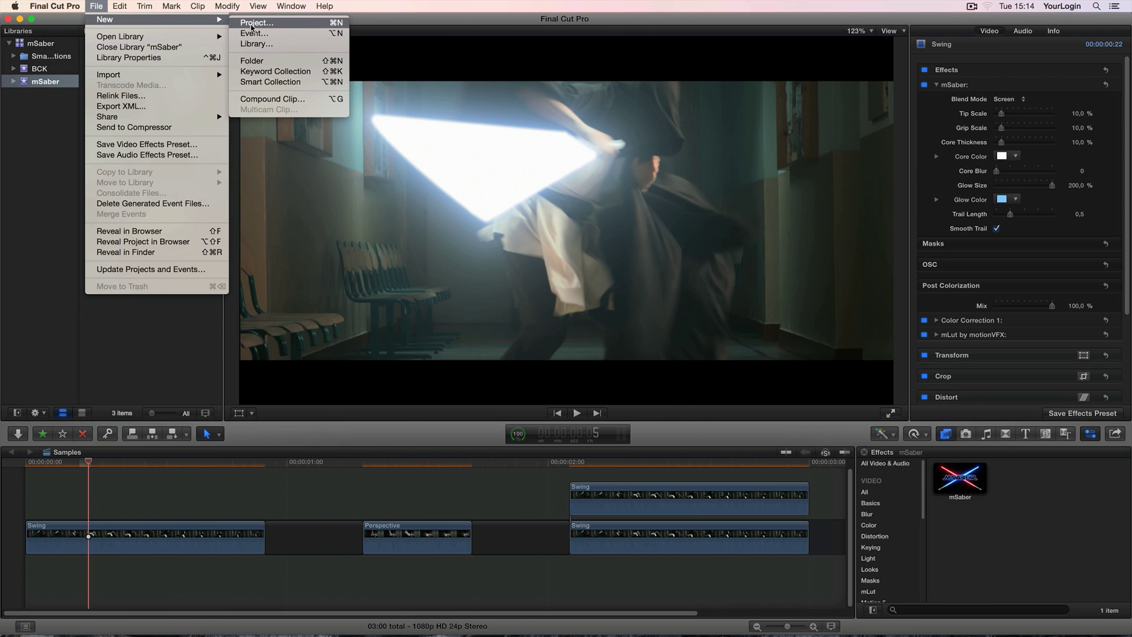
left_click(255, 26)
type("My")
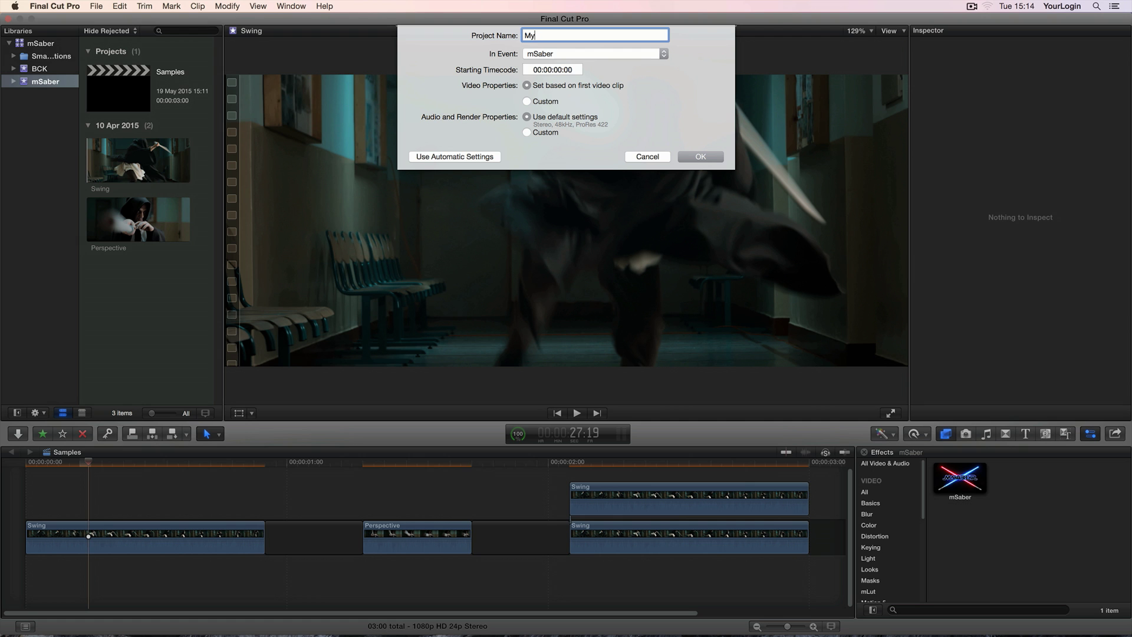
type(" mSaber")
left_click(533, 102)
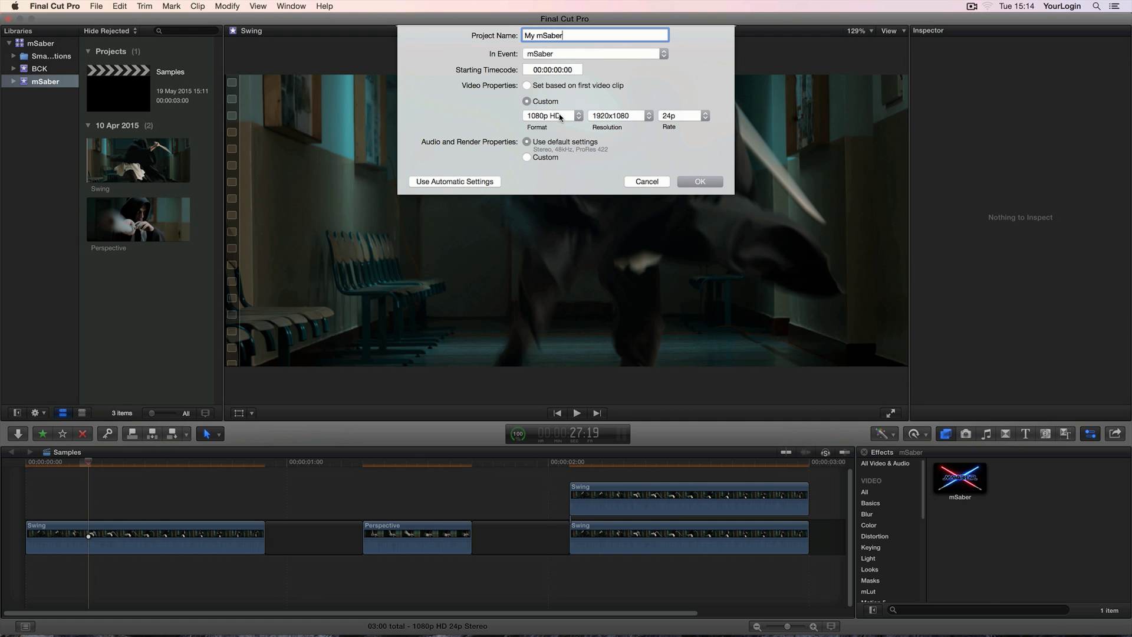
left_click(560, 118)
left_click(546, 208)
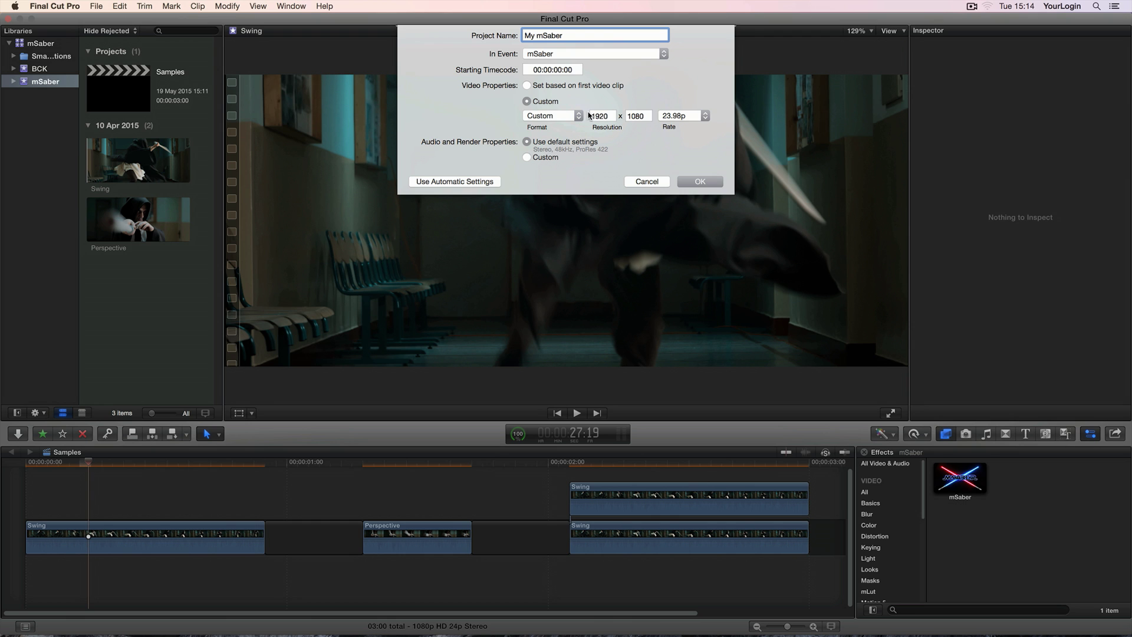
double_click(626, 121)
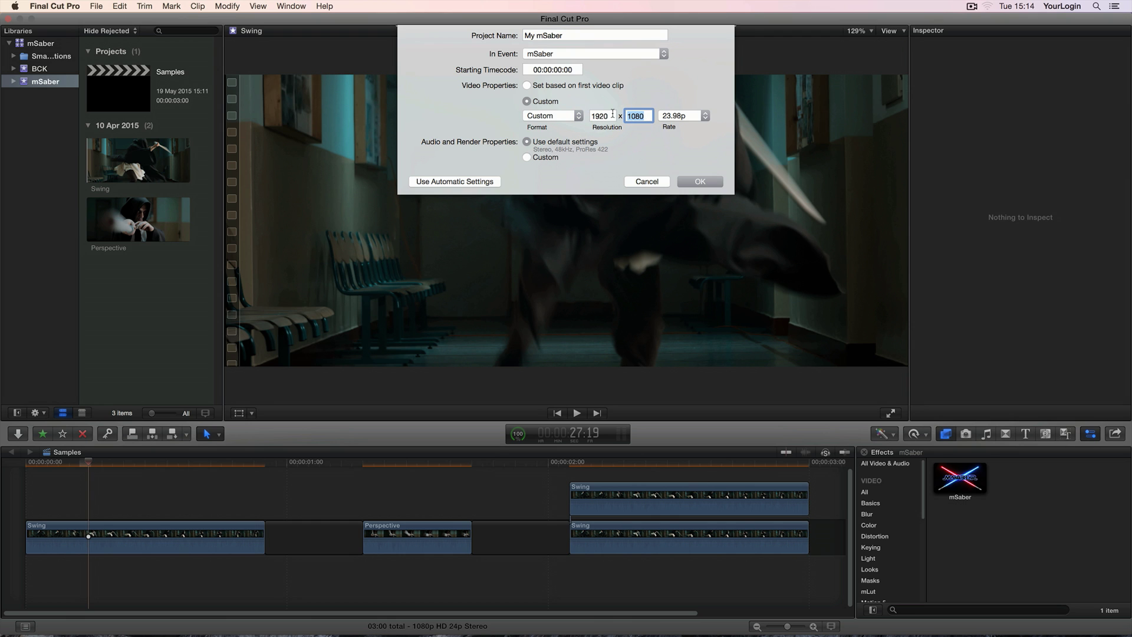
type("818")
left_click(681, 117)
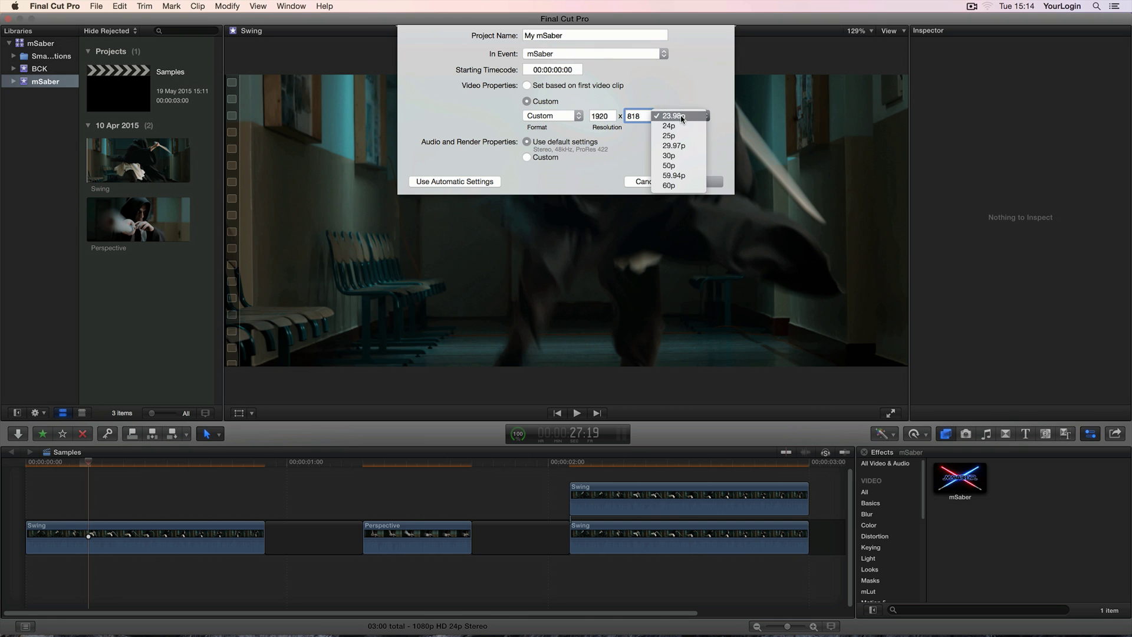
left_click(683, 128)
left_click(696, 181)
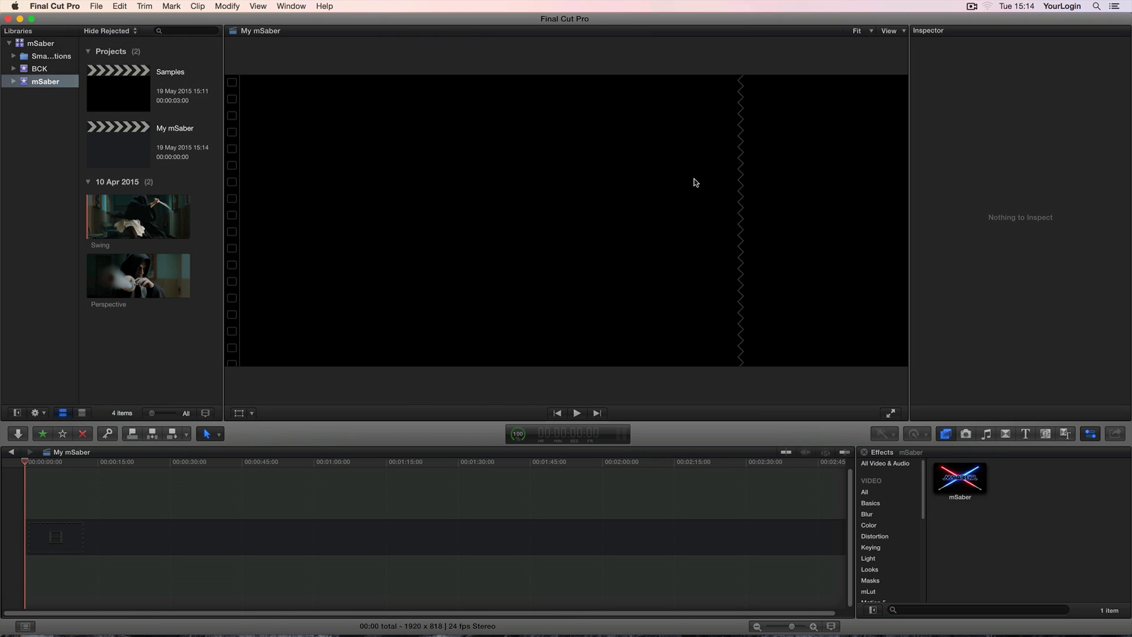
- Add the Swing clip to the timeline, apply the mSaber effect, and show its on-screen controls
left_click_drag(157, 214, 65, 525)
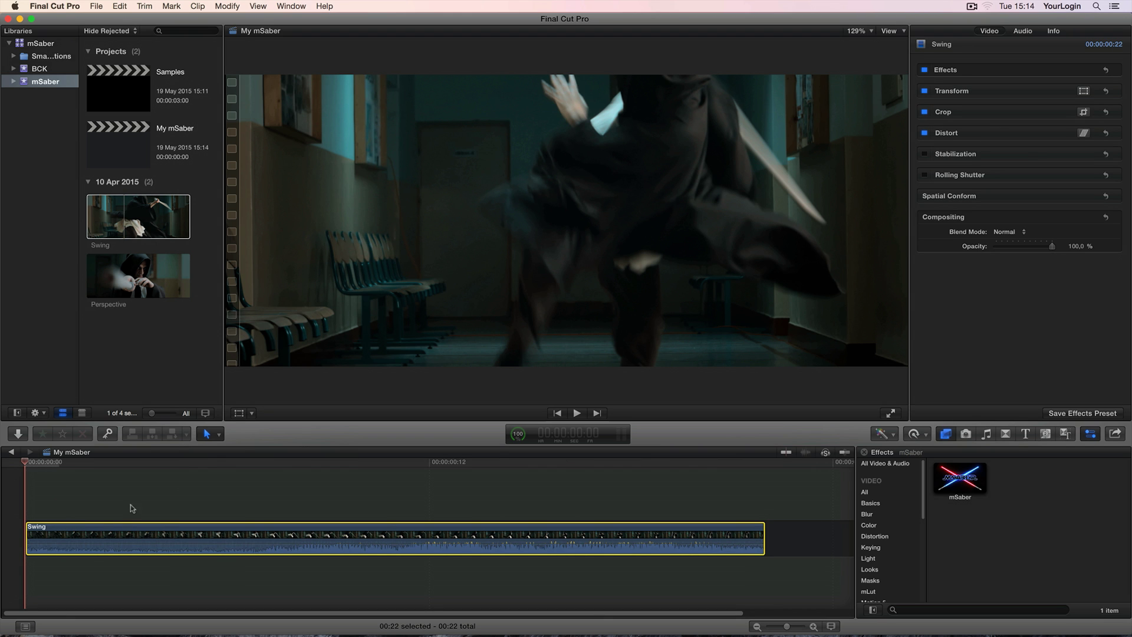
left_click(163, 463)
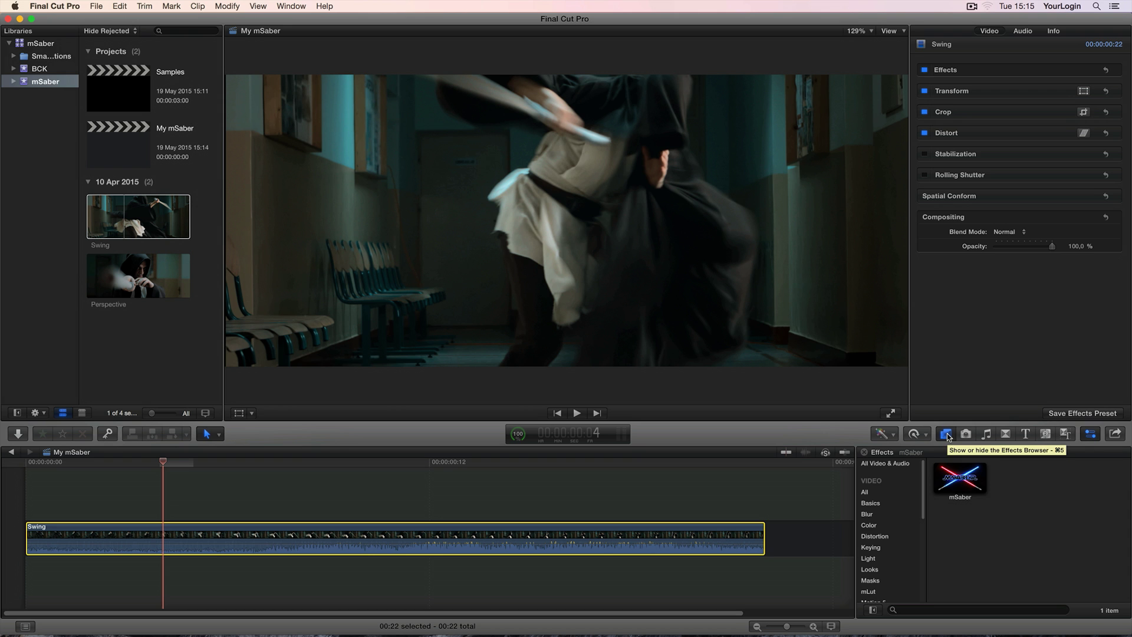
scroll(879, 560, "down", 2)
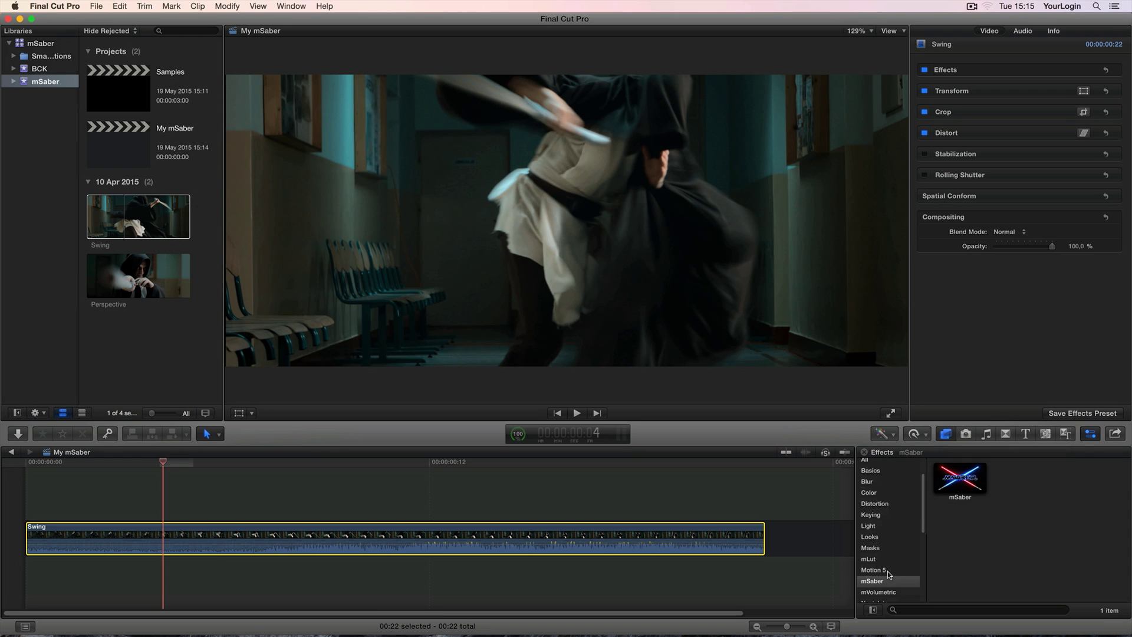
left_click(884, 583)
left_click_drag(960, 479, 603, 539)
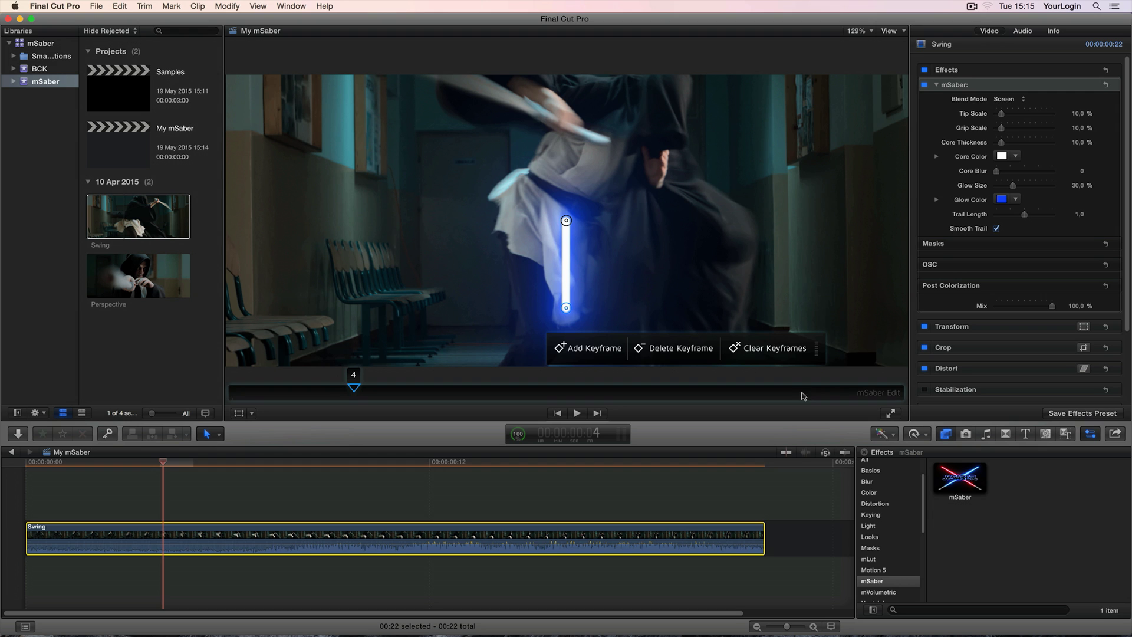
left_click(1090, 70)
left_click(967, 86)
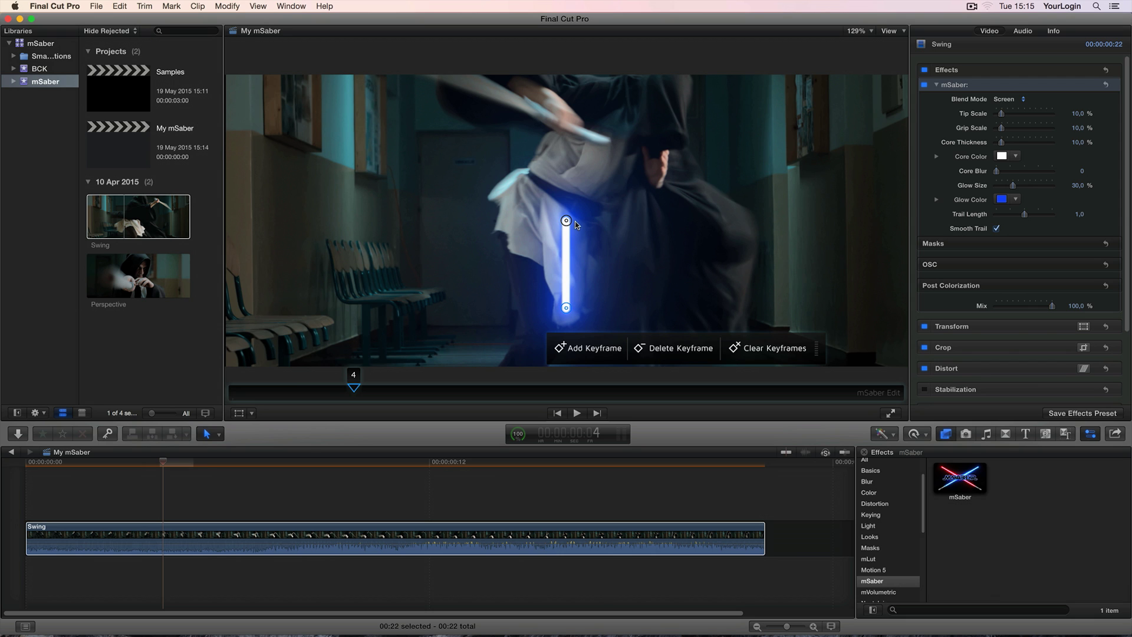
- Position the blue blade from the actor's hands toward the lower left
left_click_drag(571, 221, 462, 100)
left_click_drag(559, 302, 535, 112)
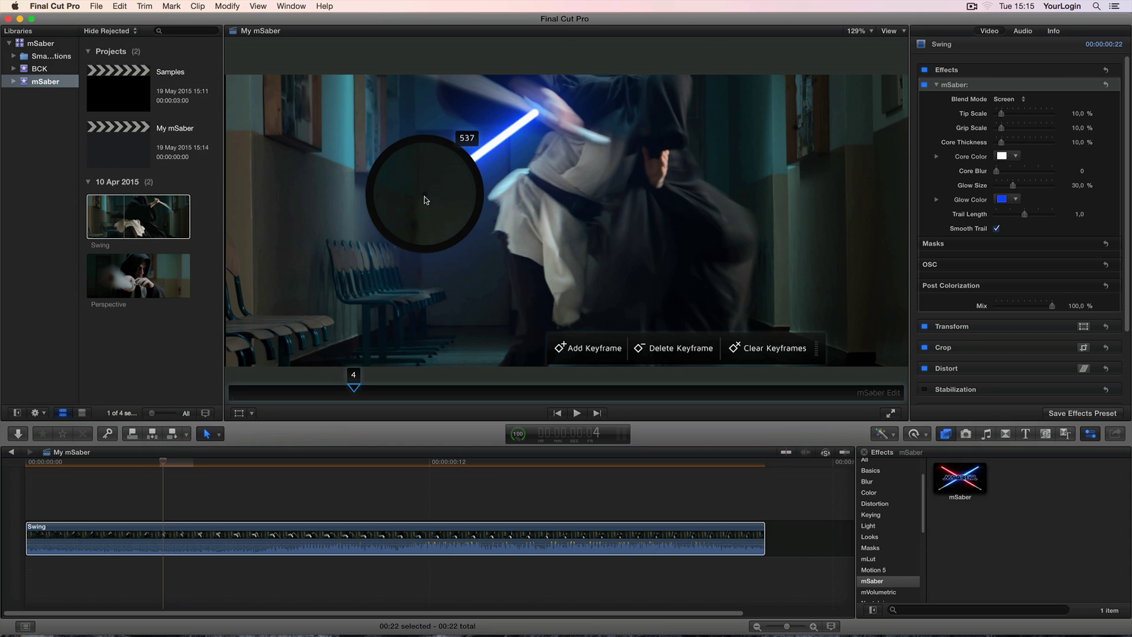
left_click(405, 241)
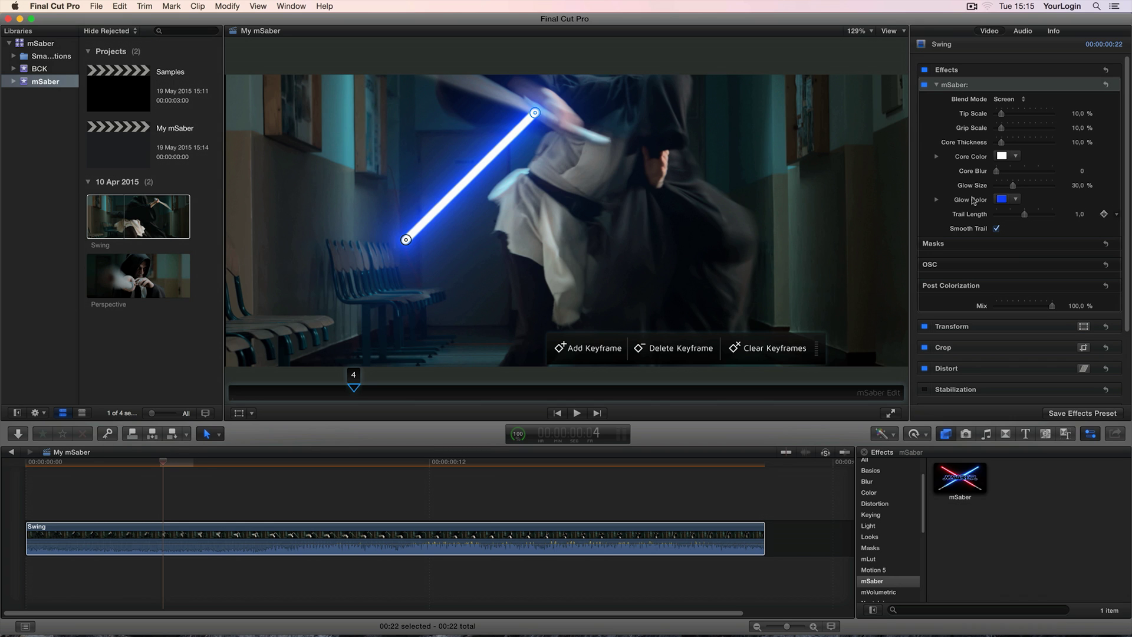
- Keep the Screen blend mode and adjust the Swing saber's Tip Scale
left_click(1007, 99)
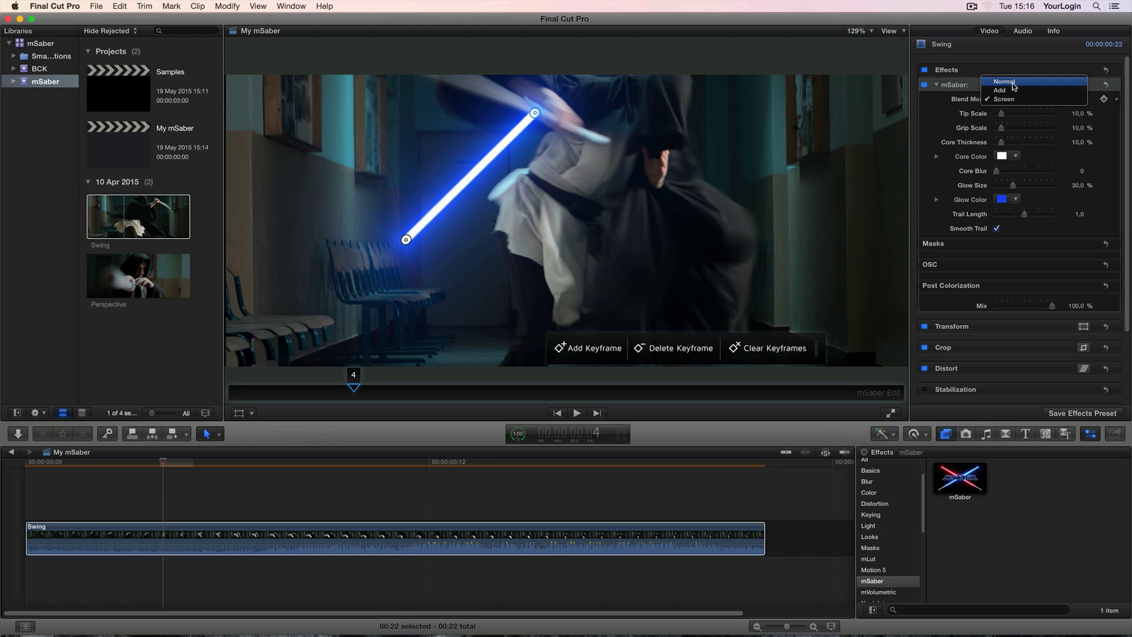
left_click(966, 104)
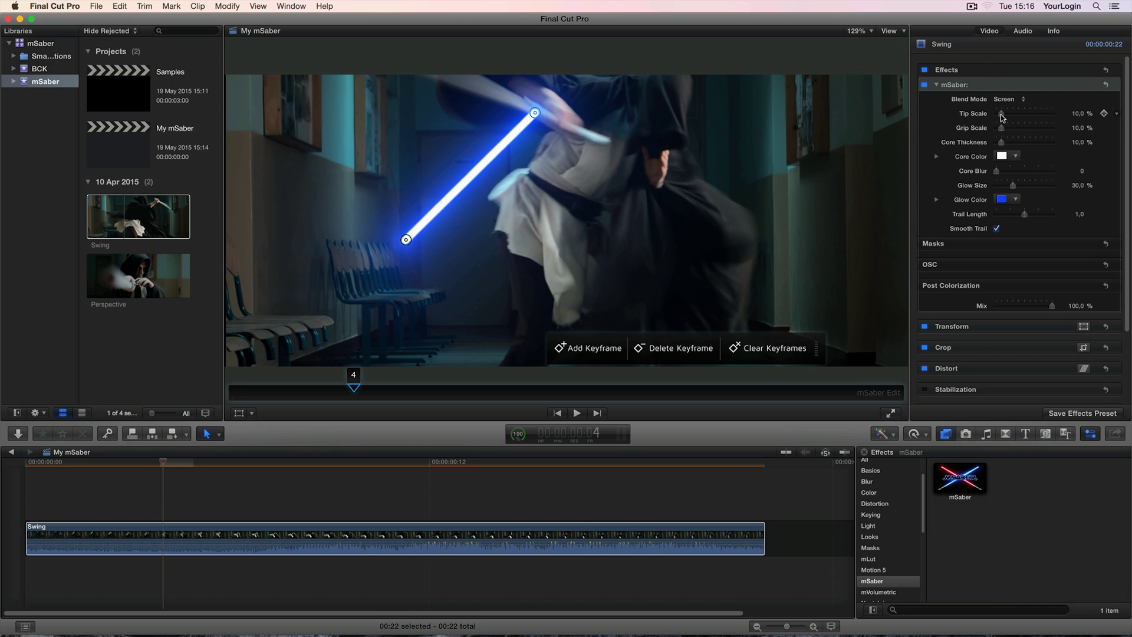
mouse_move(1002, 114)
left_mouse_down()
mouse_move(1020, 116)
mouse_move(1005, 129)
left_mouse_up()
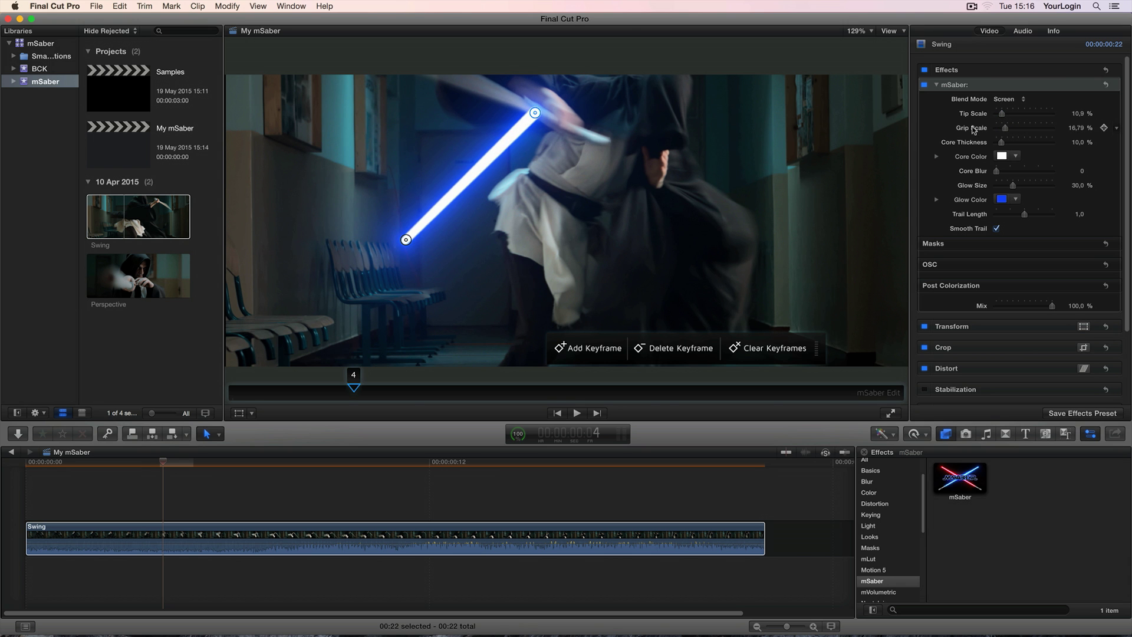
- Compare against the Perspective saber in the Samples project, then reopen My mSaber
double_click(176, 79)
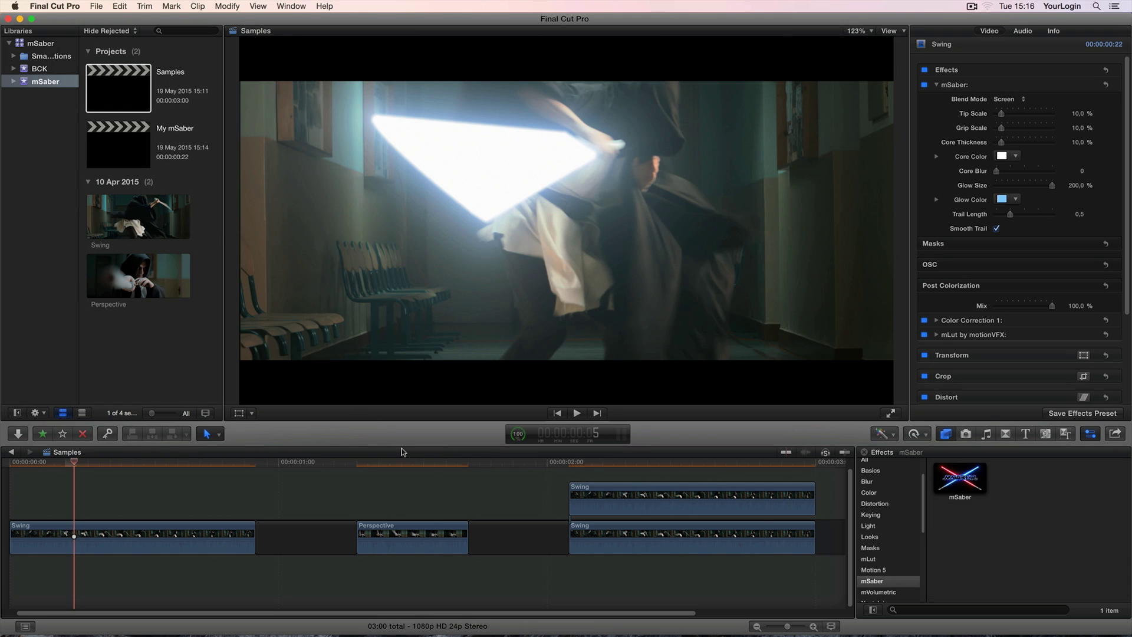
left_click_drag(410, 465, 424, 465)
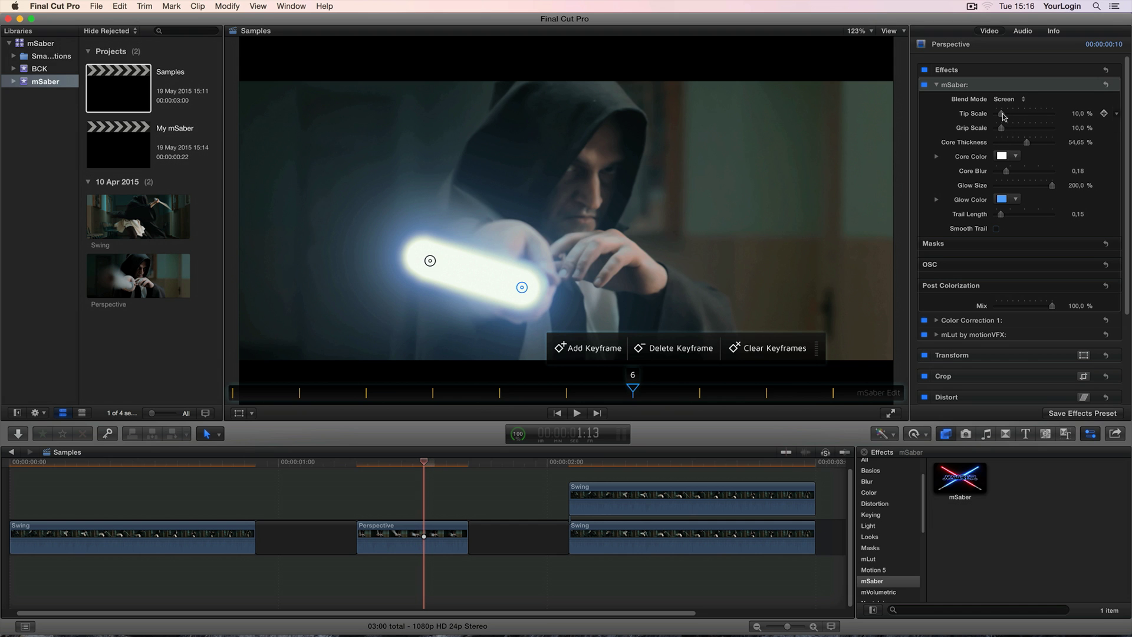
left_click_drag(1002, 113, 1017, 116)
left_click(118, 143)
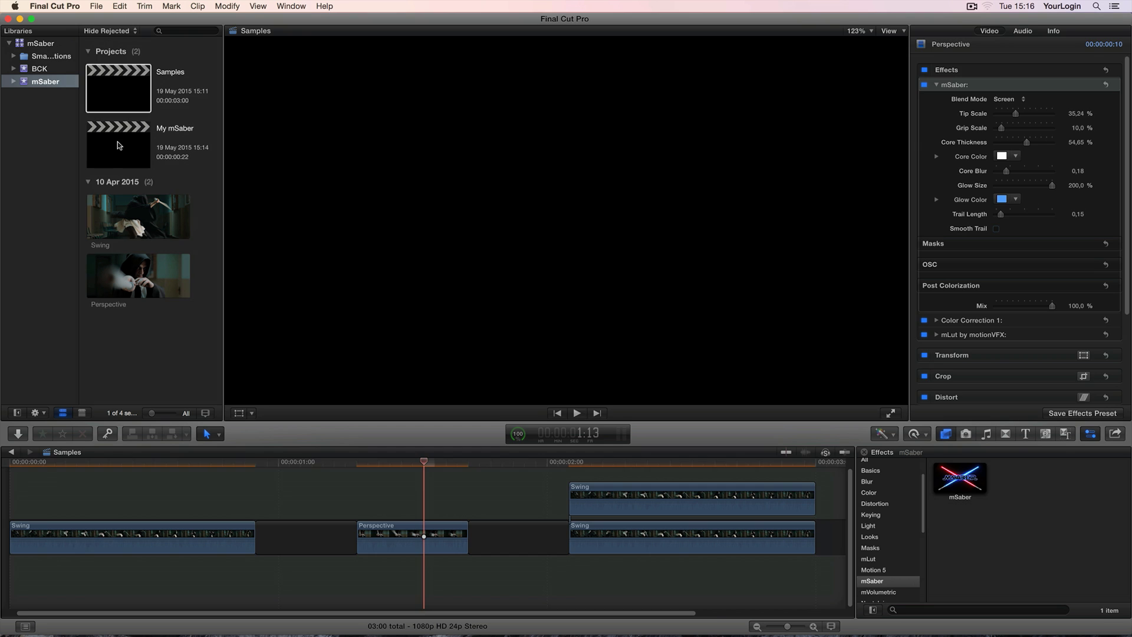
double_click(118, 144)
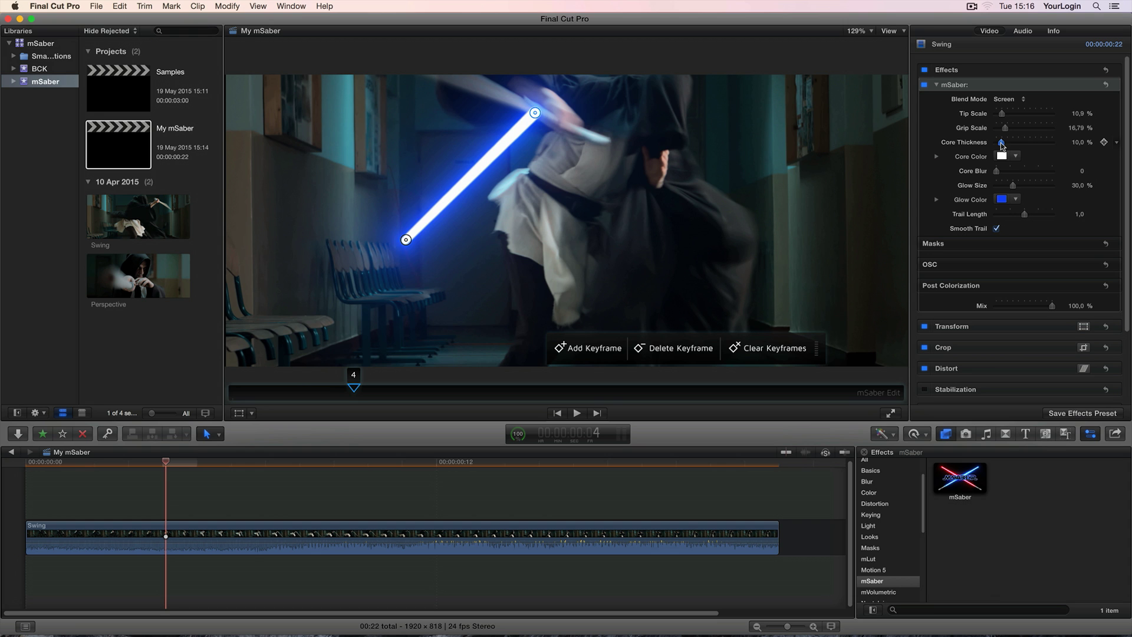
- Set Core Thickness to 10,9 %, try black, grey, red and pink cores, then return to white
mouse_move(1001, 144)
left_mouse_down()
mouse_move(1012, 144)
mouse_move(1001, 146)
left_mouse_up()
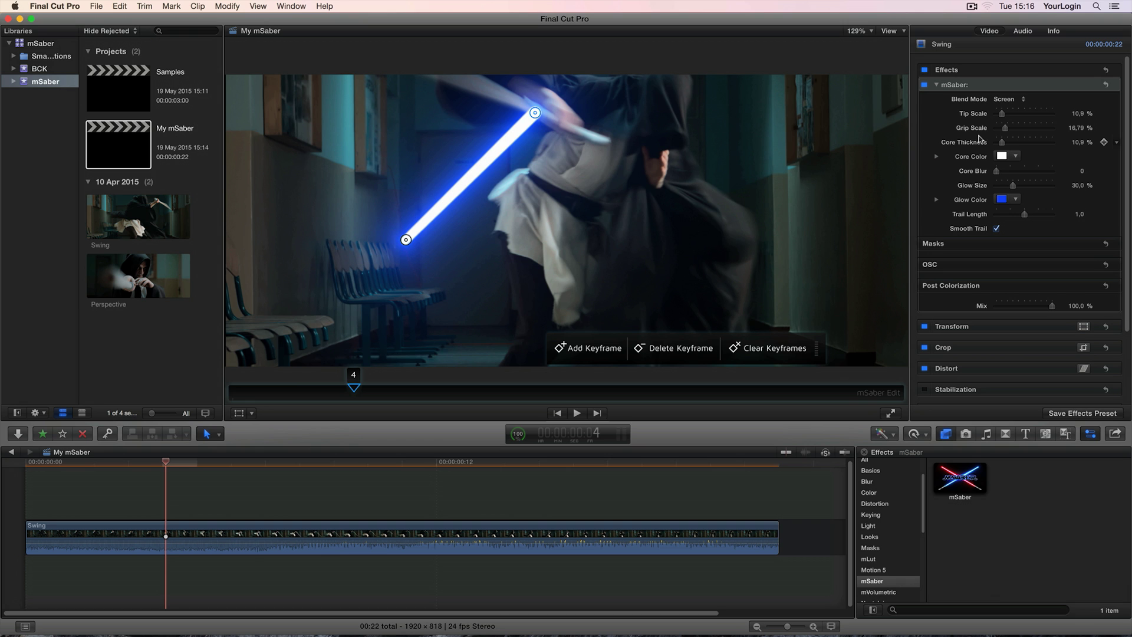
left_click(1002, 157)
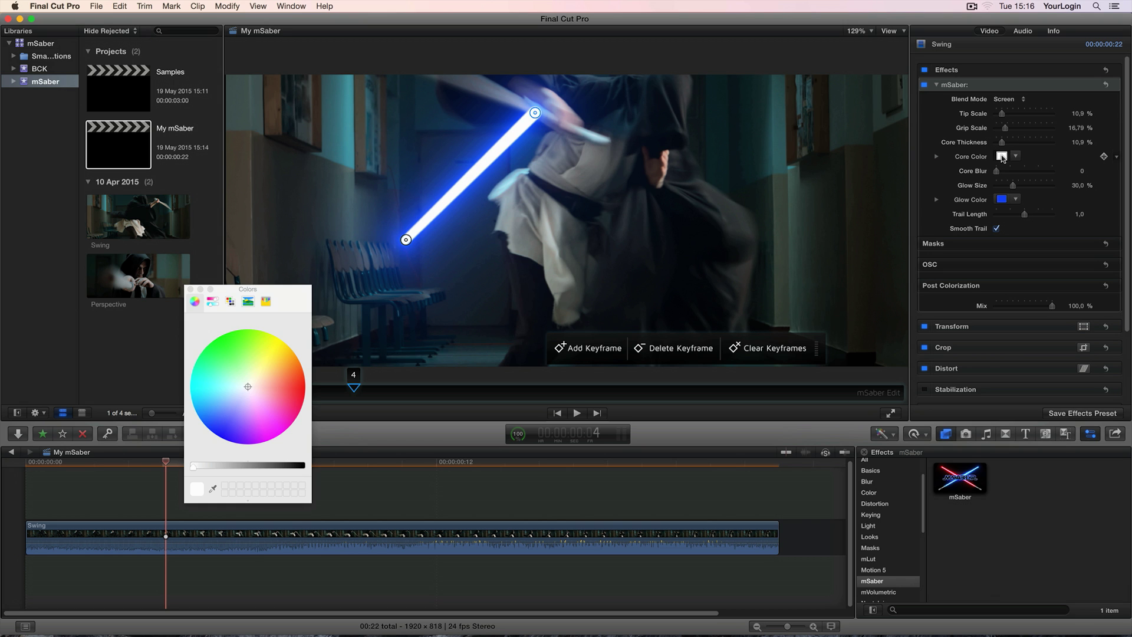
mouse_move(244, 395)
left_mouse_down()
mouse_move(259, 392)
mouse_move(236, 354)
mouse_move(247, 382)
left_mouse_up()
mouse_move(195, 466)
left_mouse_down()
mouse_move(302, 475)
mouse_move(195, 467)
left_mouse_up()
left_click(249, 466)
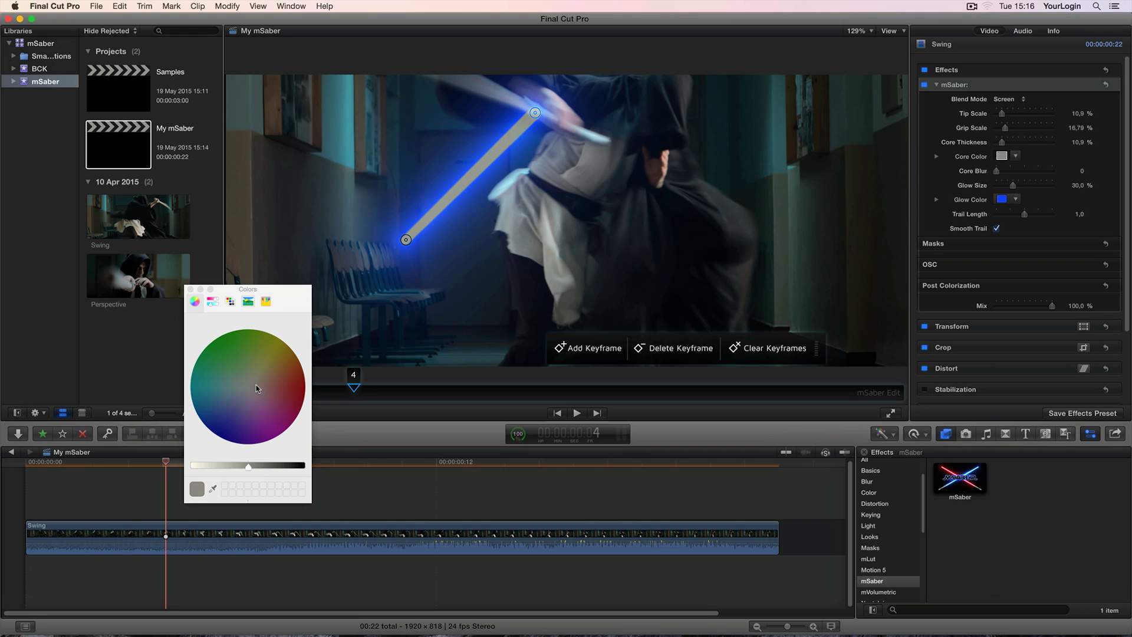
left_click_drag(257, 389, 270, 392)
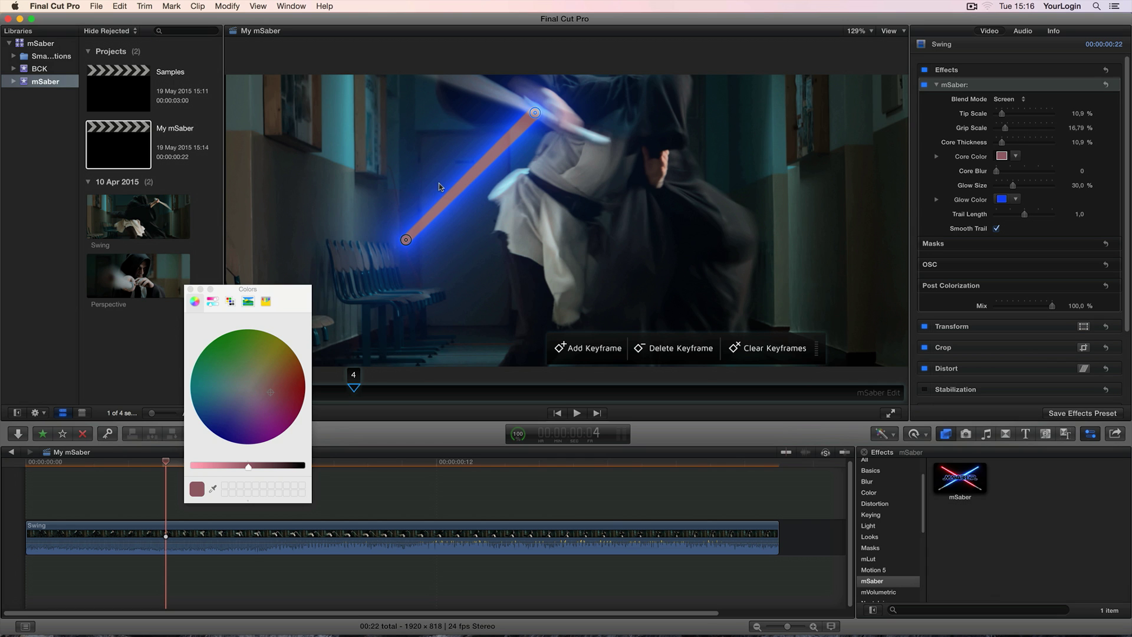
left_click_drag(236, 468, 188, 466)
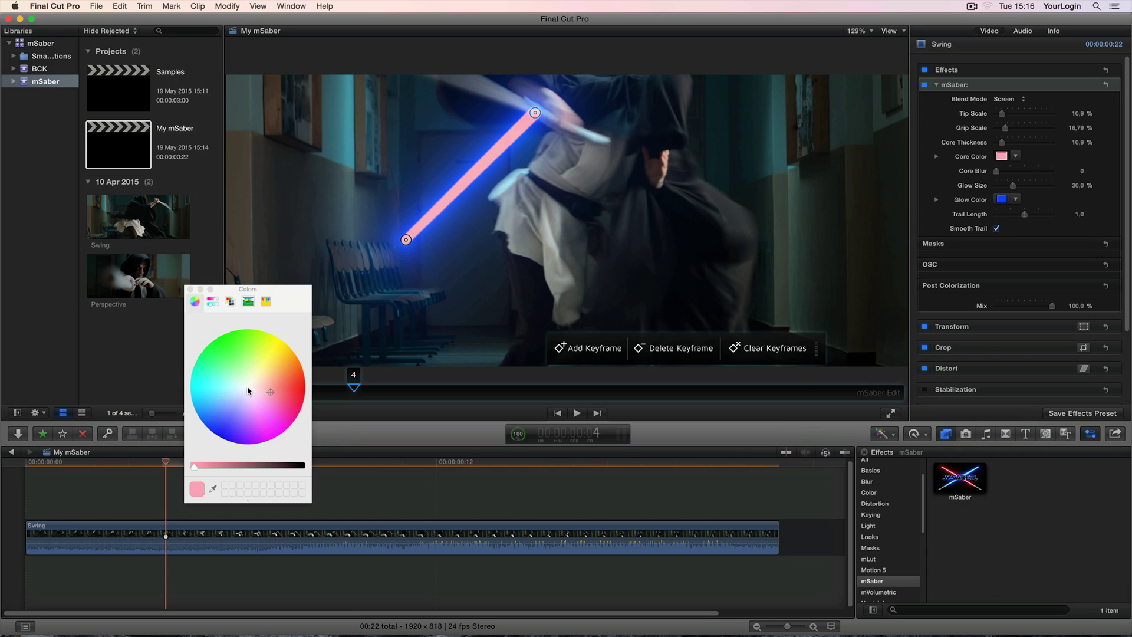
left_click(249, 390)
left_click(189, 289)
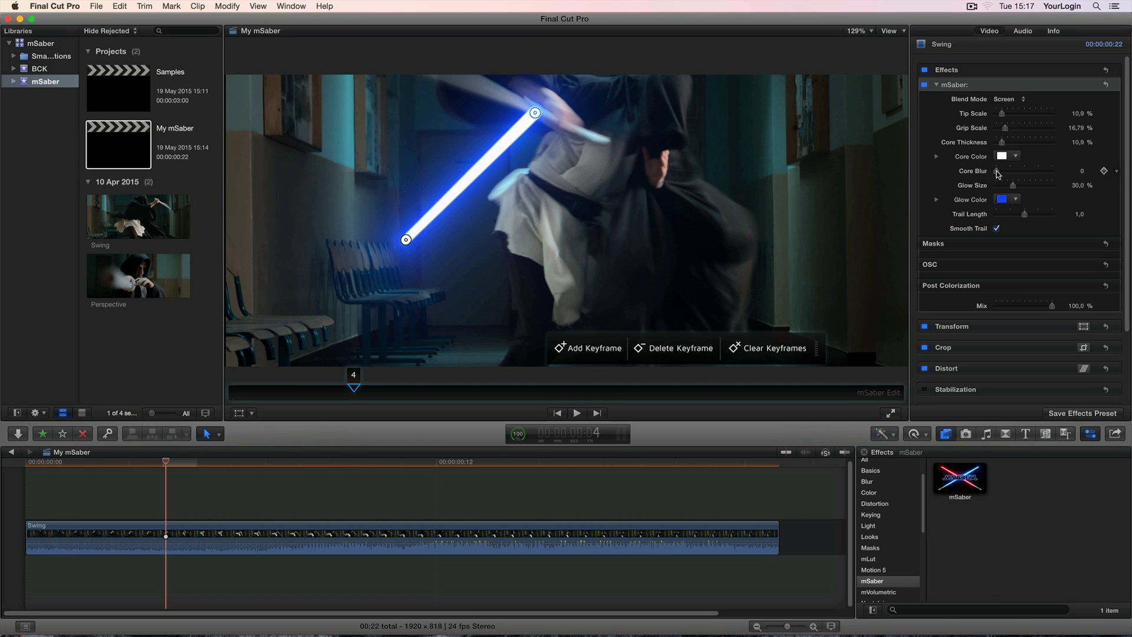
- Give the saber a 0,07 core blur, 64,14 % glow size and pale violet-blue glow colour
mouse_move(997, 171)
left_mouse_down()
mouse_move(1015, 171)
mouse_move(1002, 171)
left_mouse_up()
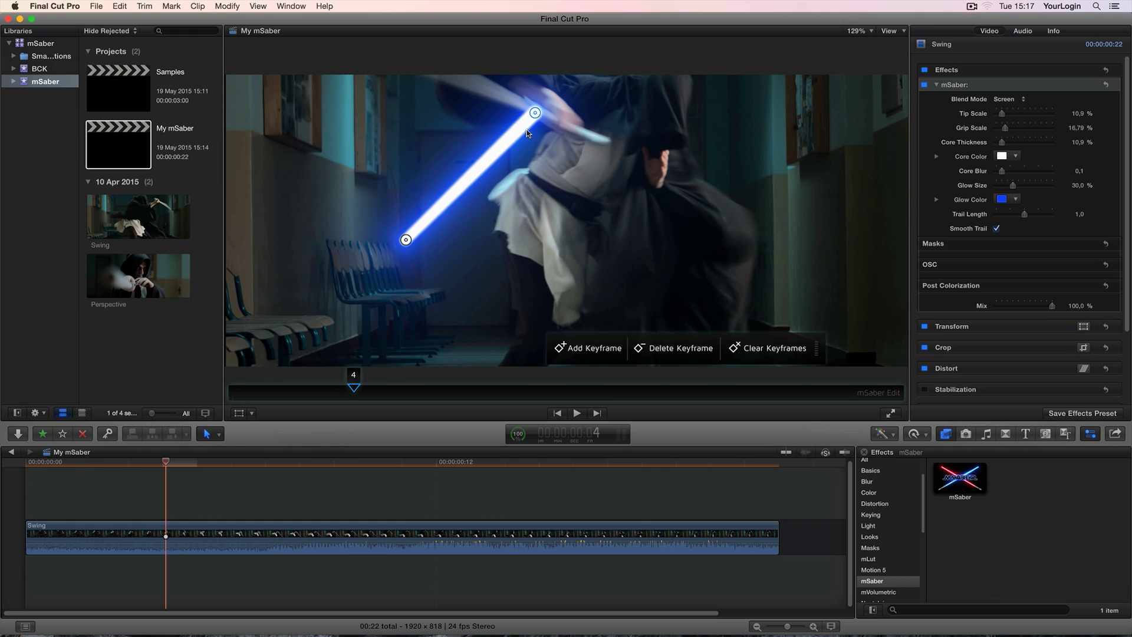
left_click_drag(1002, 172, 1000, 172)
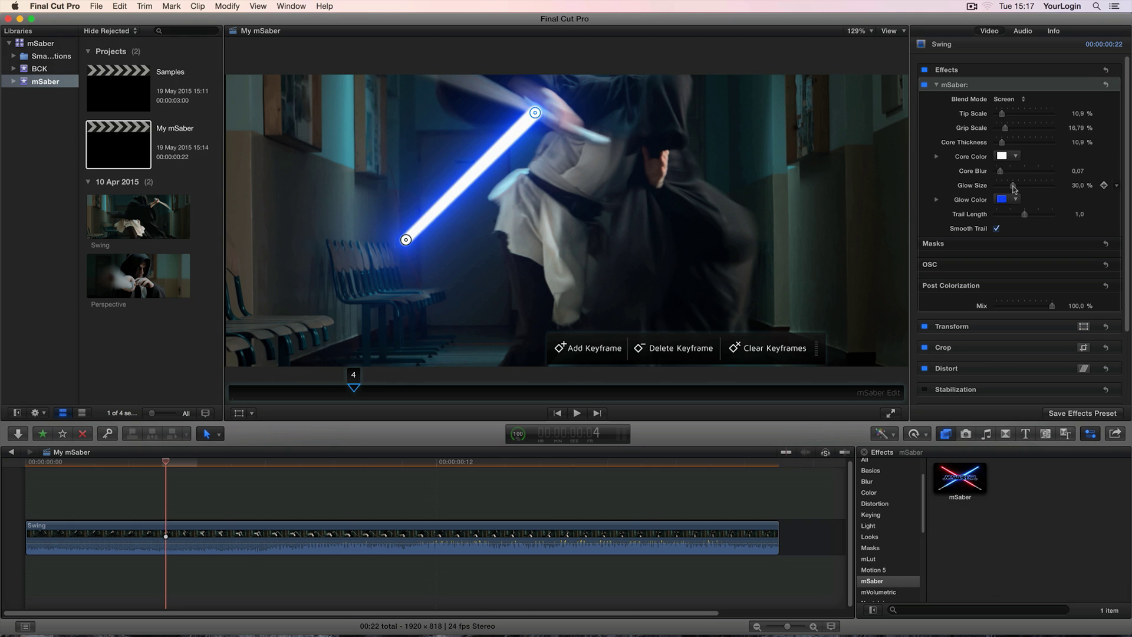
mouse_move(1013, 189)
left_mouse_down()
mouse_move(1051, 188)
mouse_move(1016, 187)
mouse_move(1032, 186)
left_mouse_up()
left_click(1001, 199)
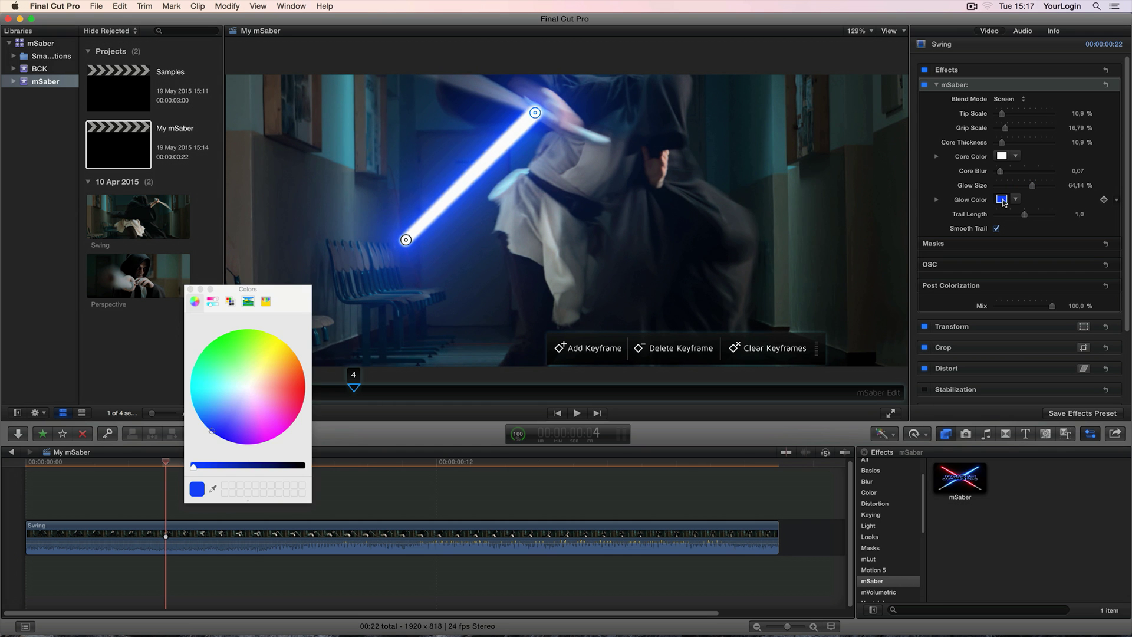
left_click_drag(199, 363, 229, 415)
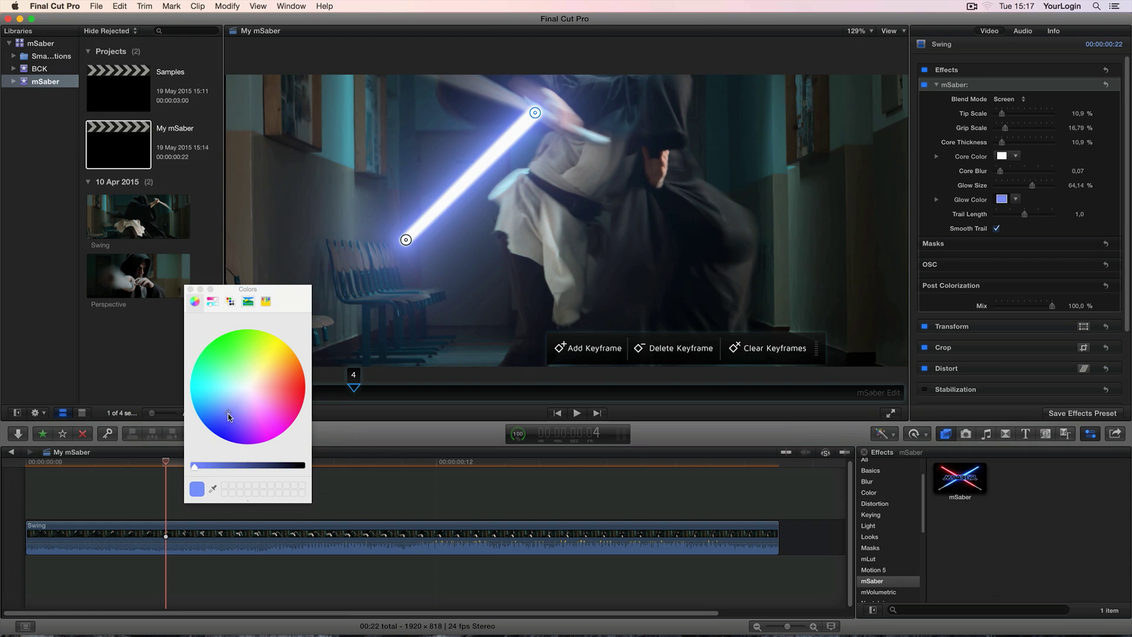
left_click(189, 289)
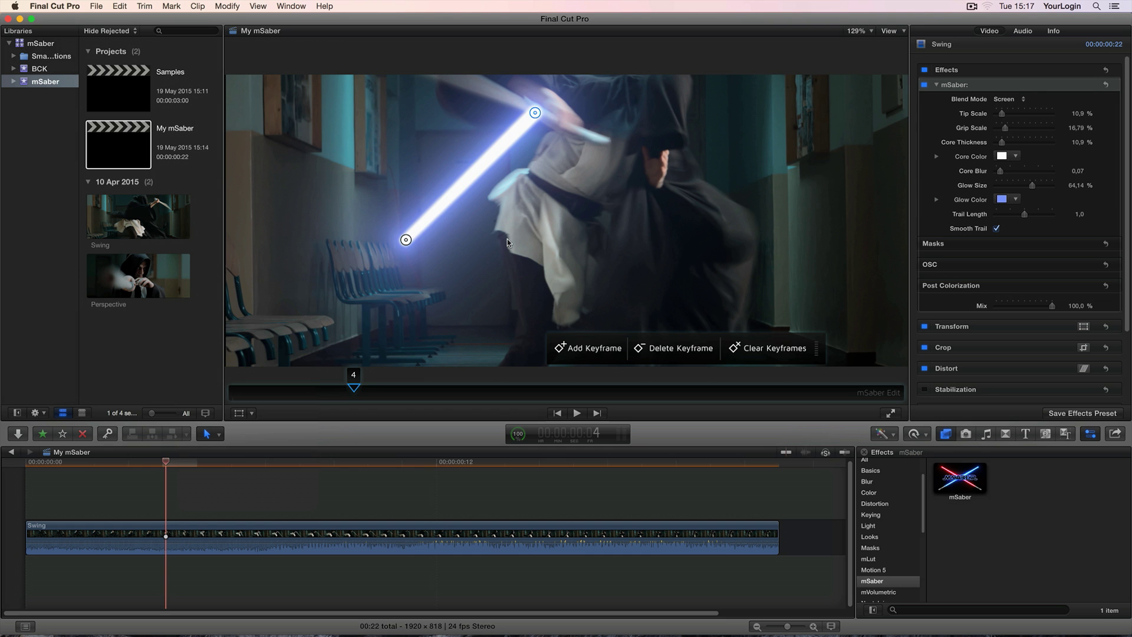
- Open the Samples project, select its Swing clip and go to frame 6
double_click(118, 89)
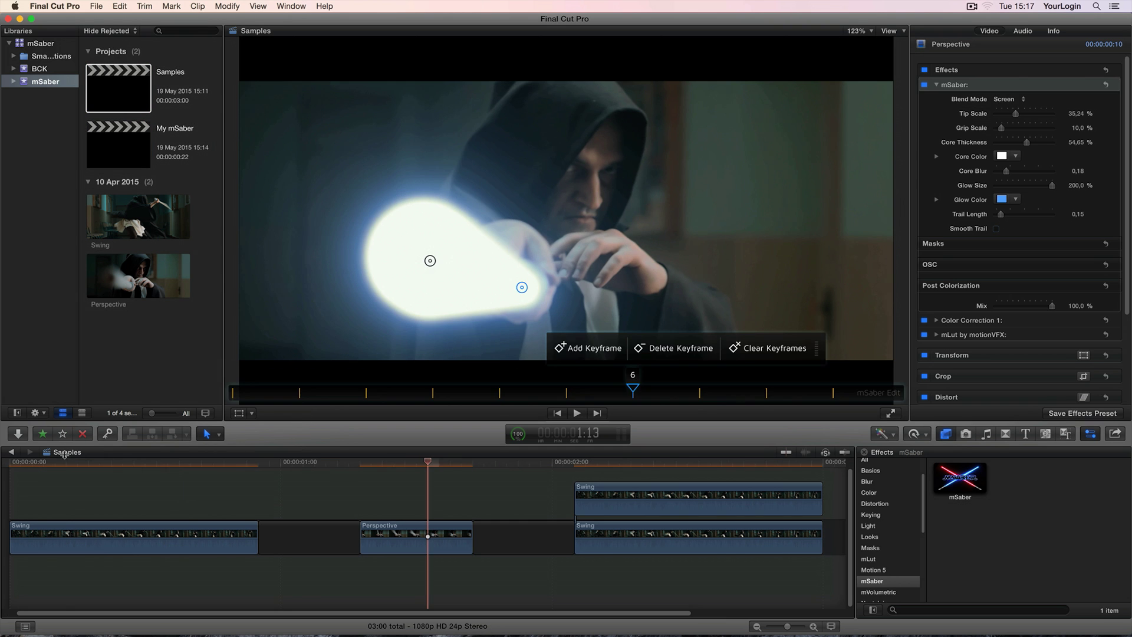
left_click(66, 463)
left_click(109, 526)
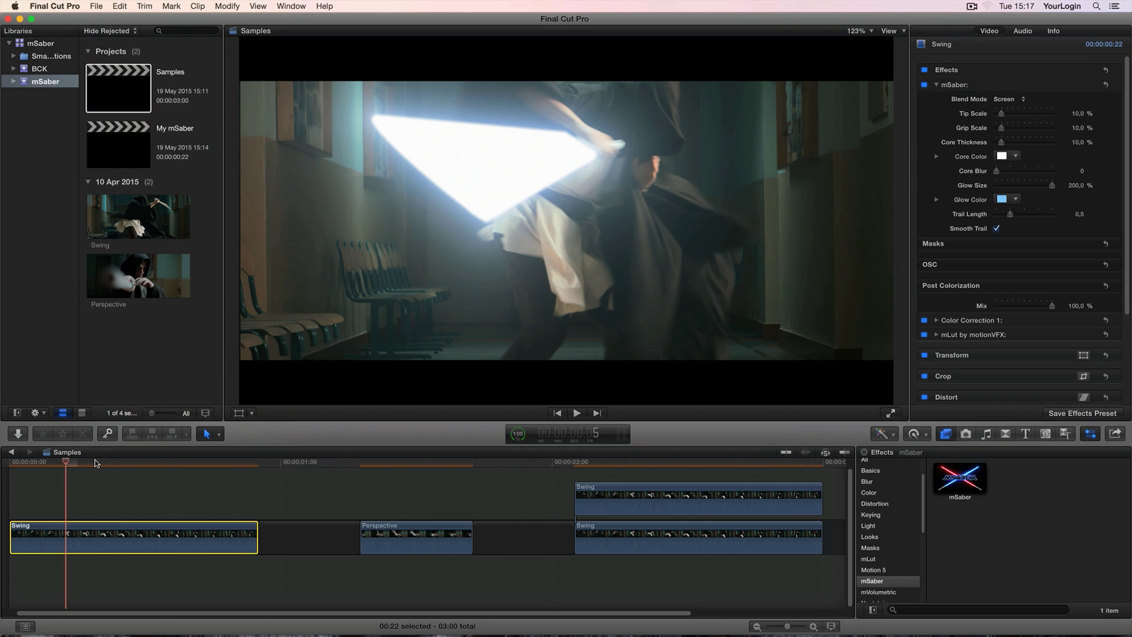
left_click(97, 463)
left_click_drag(96, 463, 81, 463)
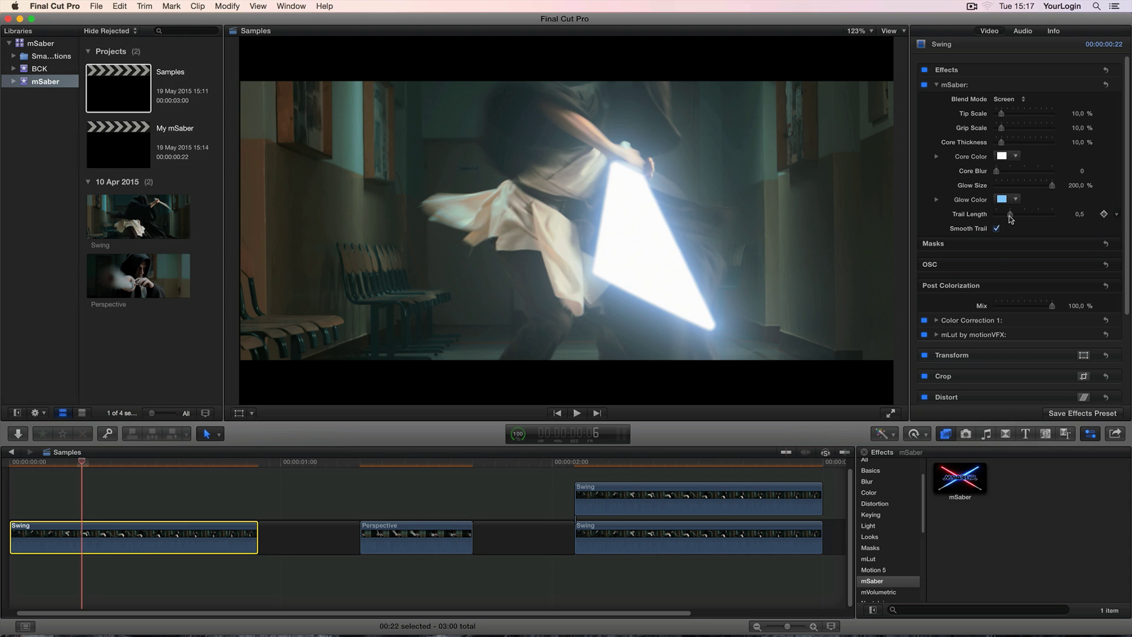
- Set Trail Length to 1,49 and toggle Smooth Trail off and back on
left_click_drag(1010, 217, 1040, 217)
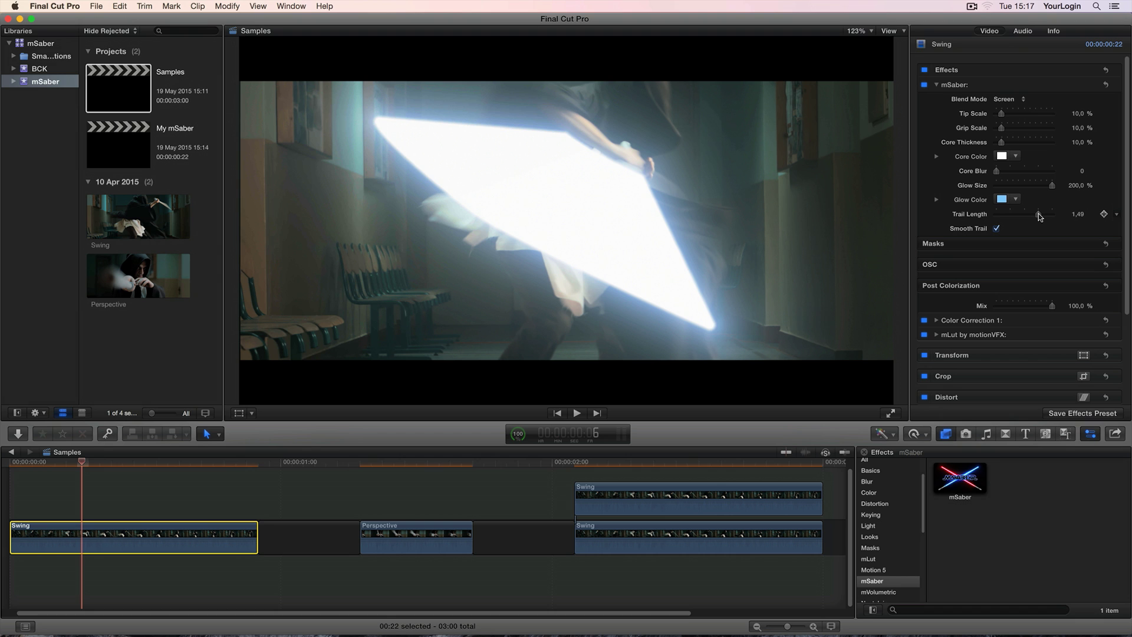
left_click(997, 229)
left_click(996, 229)
- Reopen the My mSaber project from the browser
double_click(127, 139)
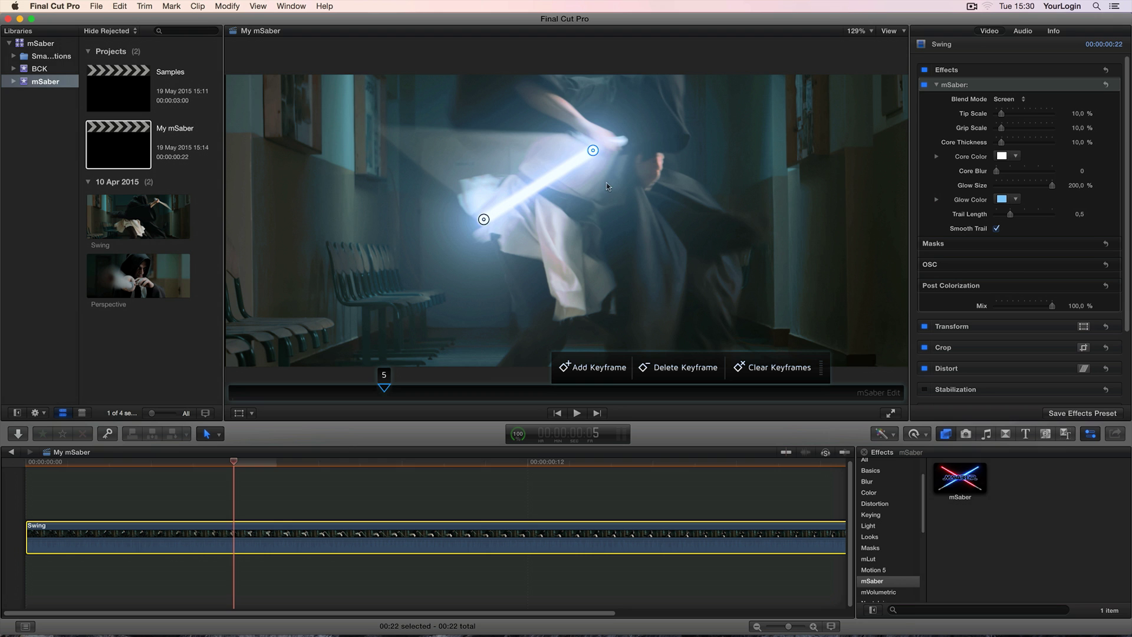
- Keyframe the saber tip and grip, then move them to follow the swing two frames later
left_click_drag(594, 151, 593, 151)
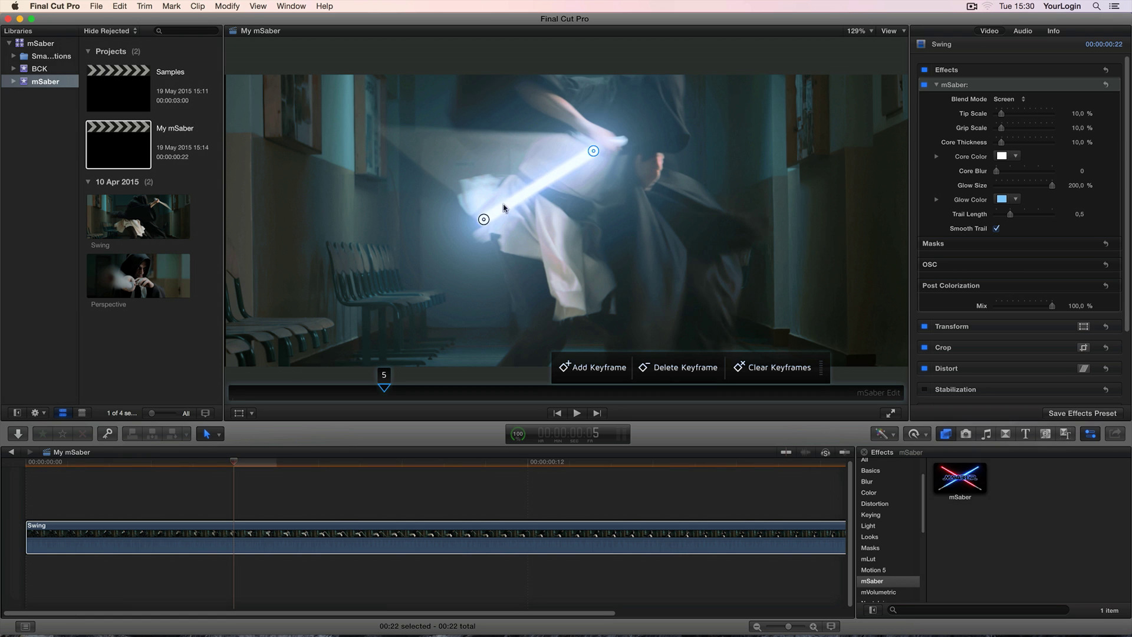
left_click_drag(483, 220, 483, 220)
mouse_move(234, 459)
left_mouse_down()
mouse_move(351, 470)
mouse_move(250, 462)
left_mouse_up()
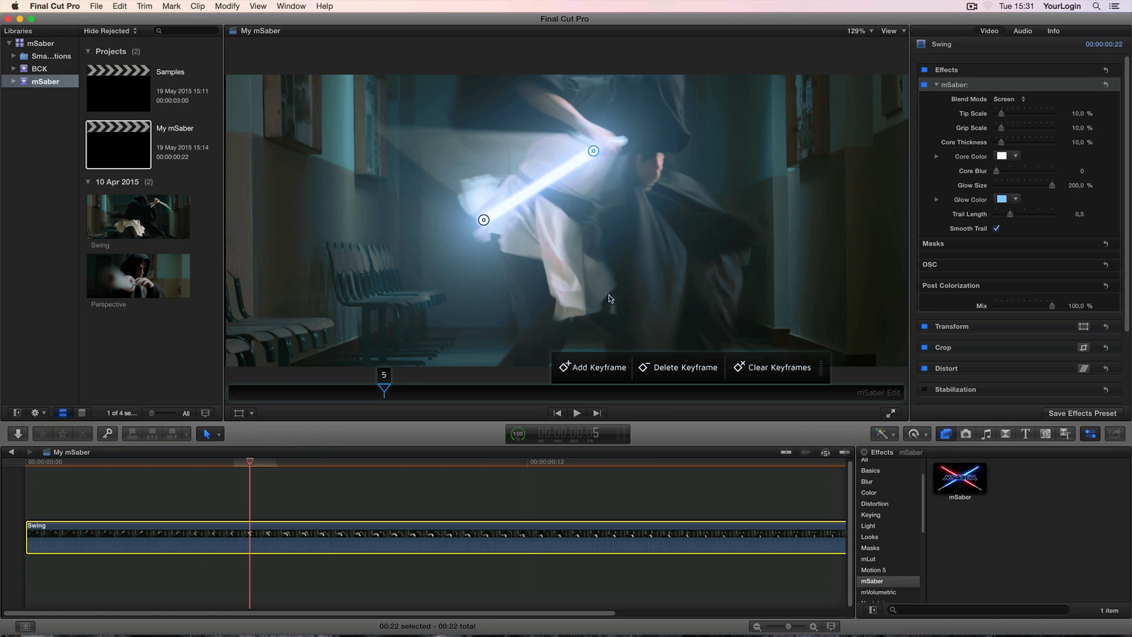
key("Right")
key("Right")
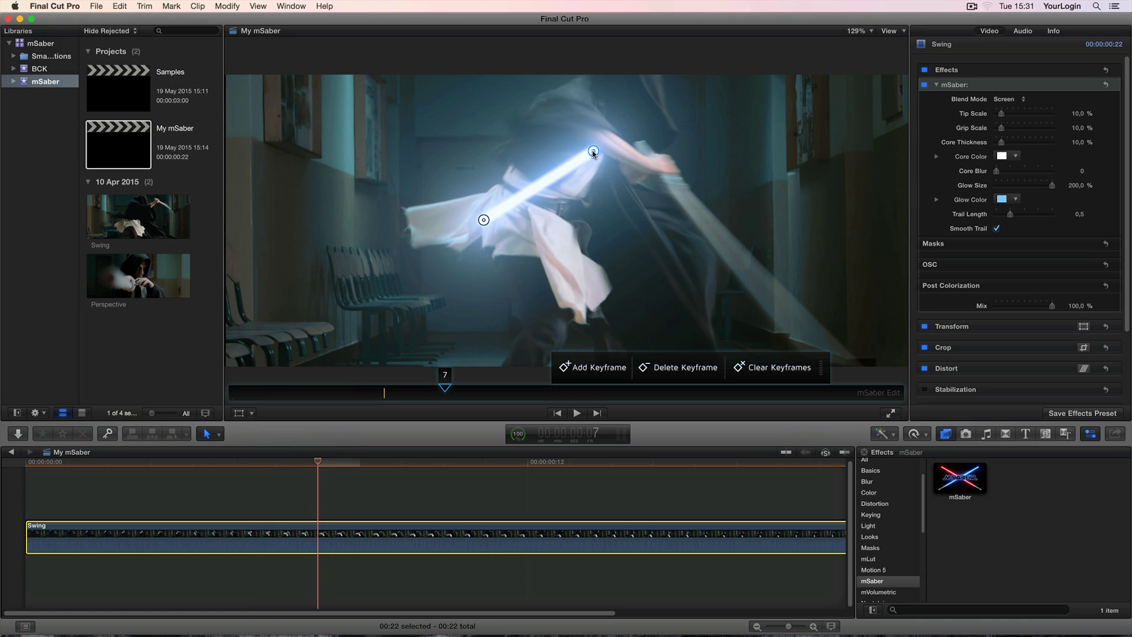
left_click_drag(593, 153, 688, 187)
left_click_drag(484, 219, 857, 367)
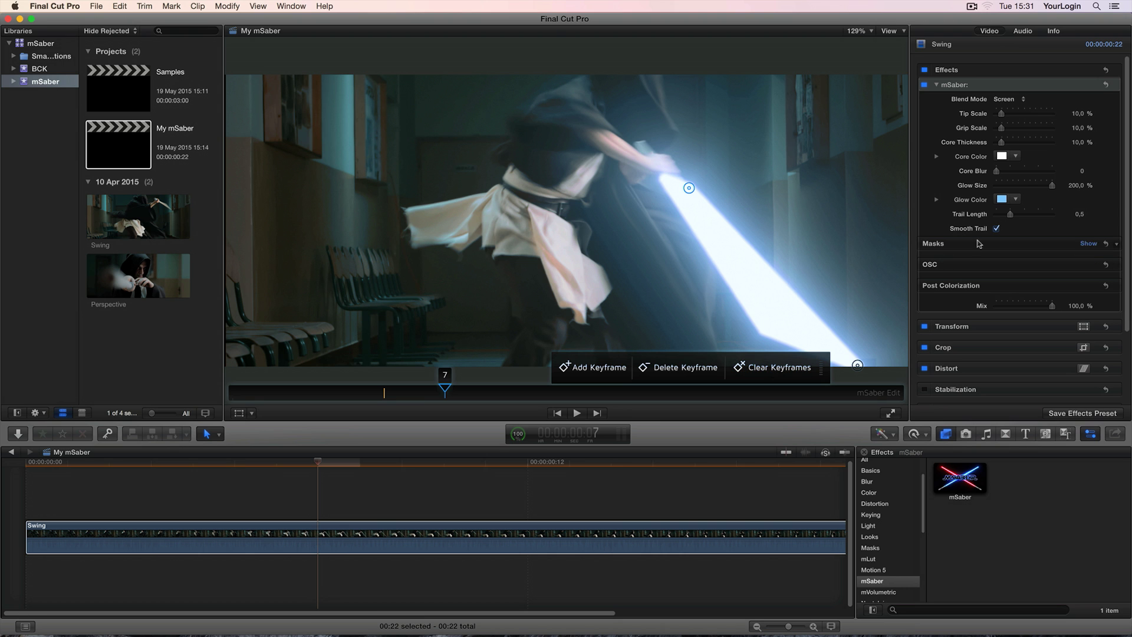
- Remove the motion trail and keyframe the saber frame by frame along the swing
left_click_drag(1010, 214, 983, 218)
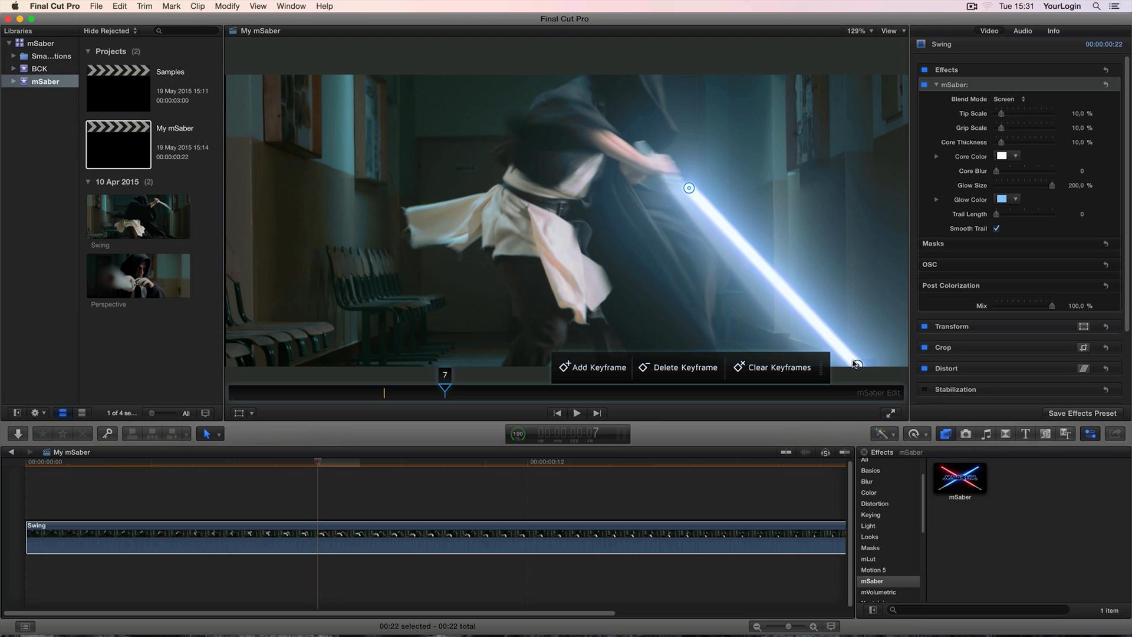
key("Left")
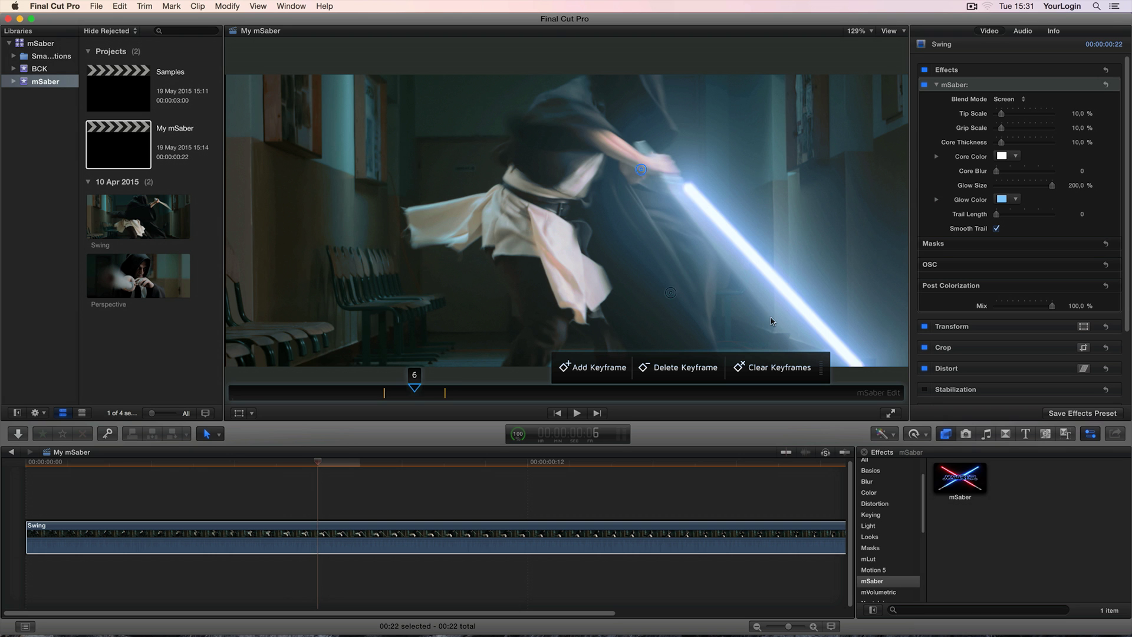
left_click_drag(642, 173, 646, 199)
key("Right")
key("shift+z")
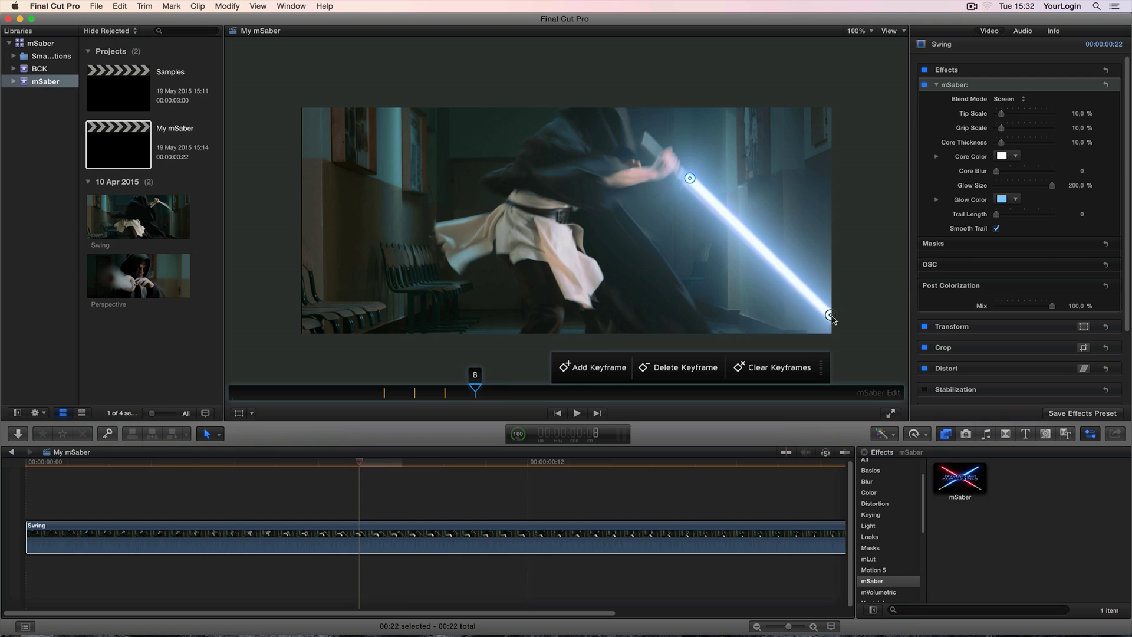
key("Right")
key("Right")
key("Right")
key("Right")
key("Right")
mouse_move(642, 118)
left_mouse_down()
mouse_move(626, 39)
mouse_move(565, 160)
left_mouse_up()
key("Right")
key("Right")
key("Right")
key("Right")
key("Right")
key("Right")
key("Right")
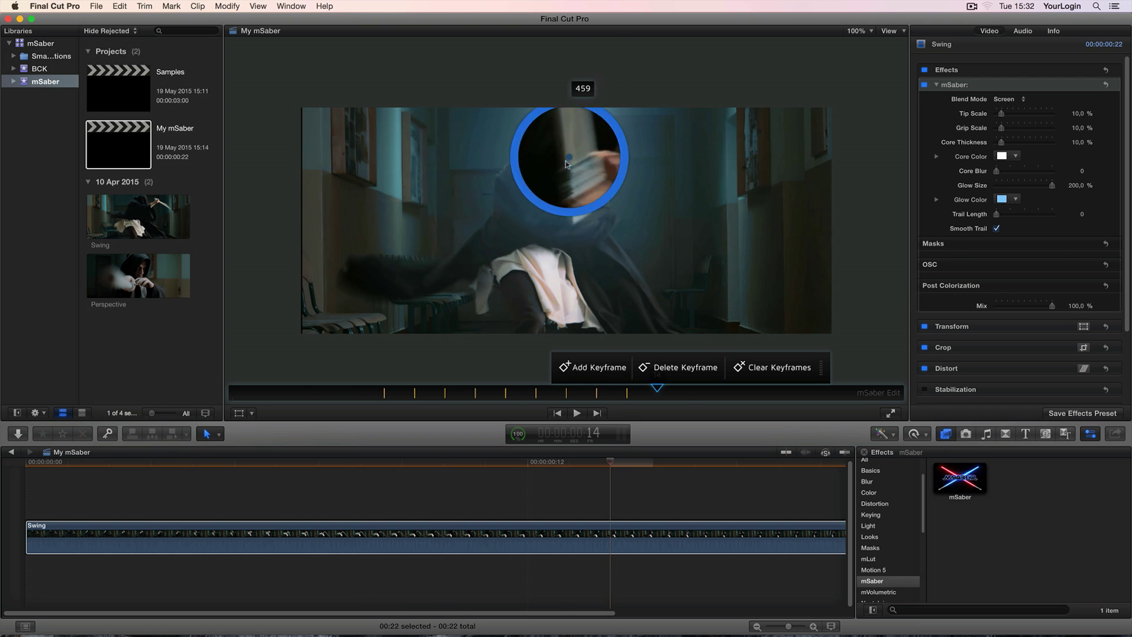
mouse_move(493, 148)
left_mouse_down()
mouse_move(513, 194)
mouse_move(505, 214)
left_mouse_up()
key("Right")
- Readjust the saber on the early frames, set Trail Length to 0,43, and return to frame 2
key("Left")
key("Left")
key("Left")
key("Left")
key("Left")
key("Left")
key("Left")
key("Left")
key("Left")
key("Left")
key("Left")
key("Left")
key("Left")
key("Left")
key("Left")
key("Left")
key("Left")
key("Left")
mouse_move(545, 158)
left_mouse_down()
mouse_move(559, 154)
mouse_move(568, 177)
mouse_move(649, 109)
left_mouse_up()
key("Left")
key("Left")
key("Right")
key("Right")
key("Right")
key("Right")
key("Right")
key("Right")
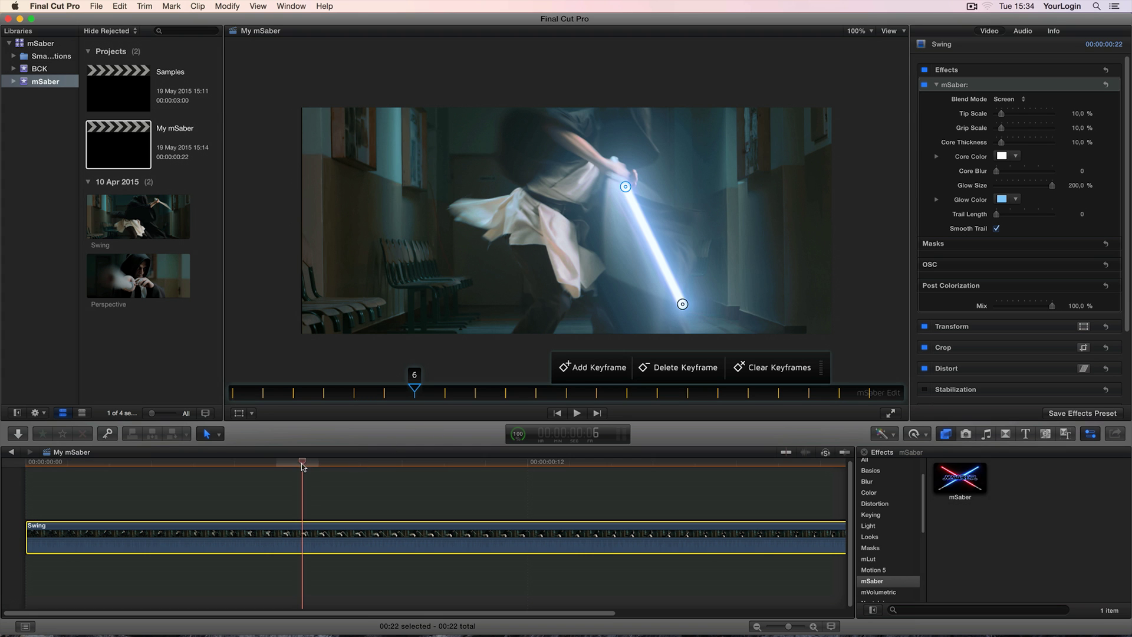
left_click_drag(302, 463, 252, 460)
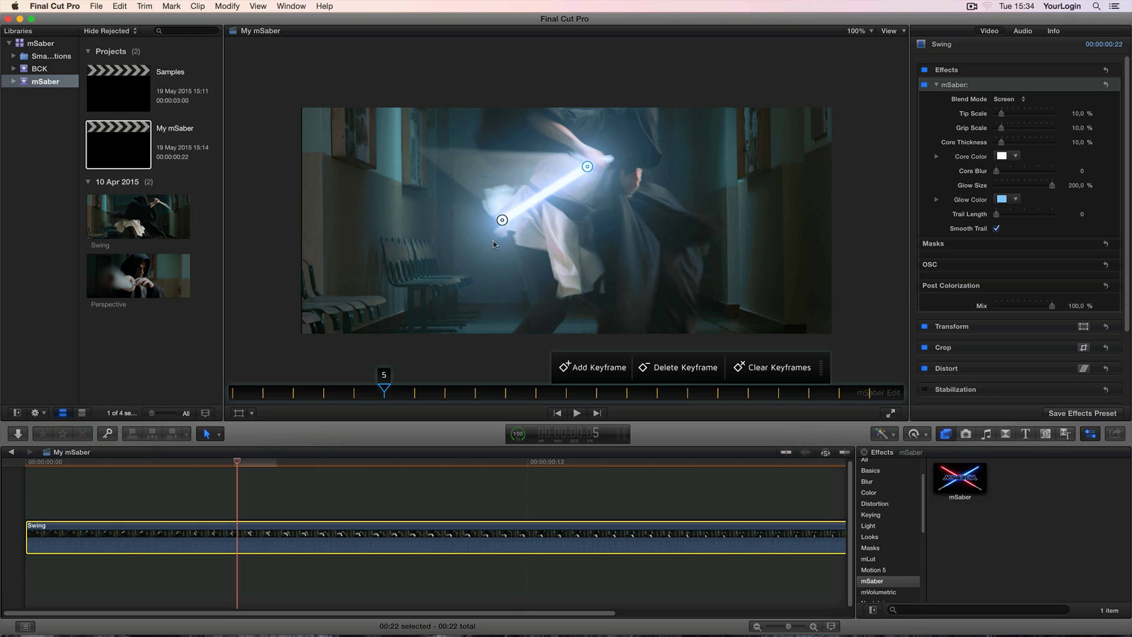
left_click_drag(995, 215, 1008, 216)
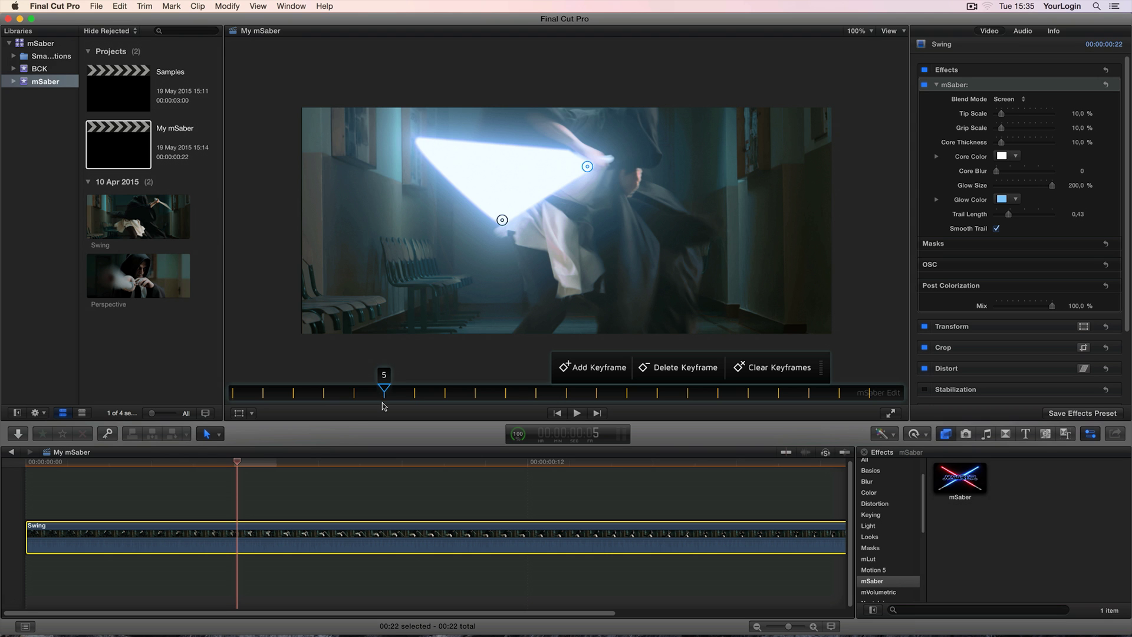
left_click_drag(236, 463, 97, 465)
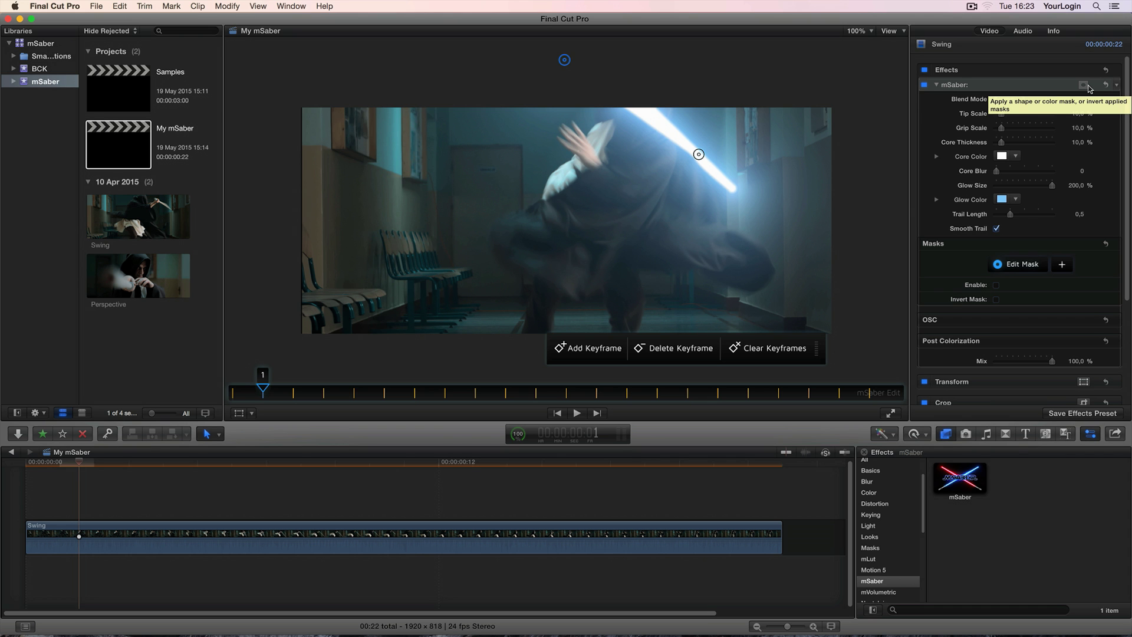
- In Samples, feather the Swing mask to 25,0, drag its top control point down, then reopen My mSaber
double_click(129, 106)
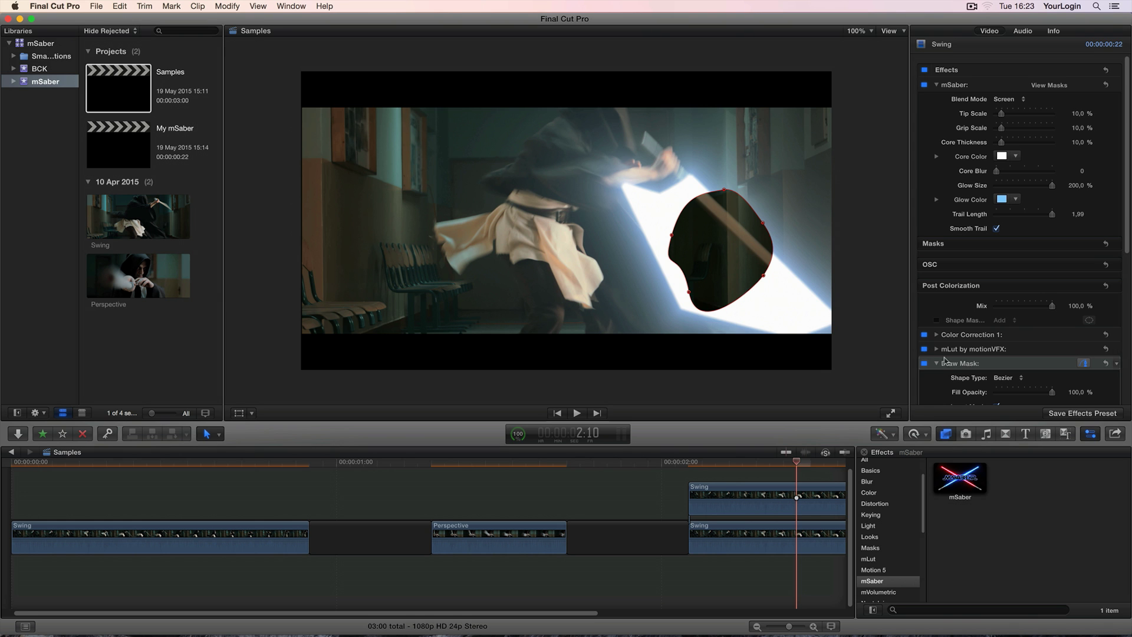
scroll(979, 336, "down", 5)
left_click_drag(1026, 259, 1033, 259)
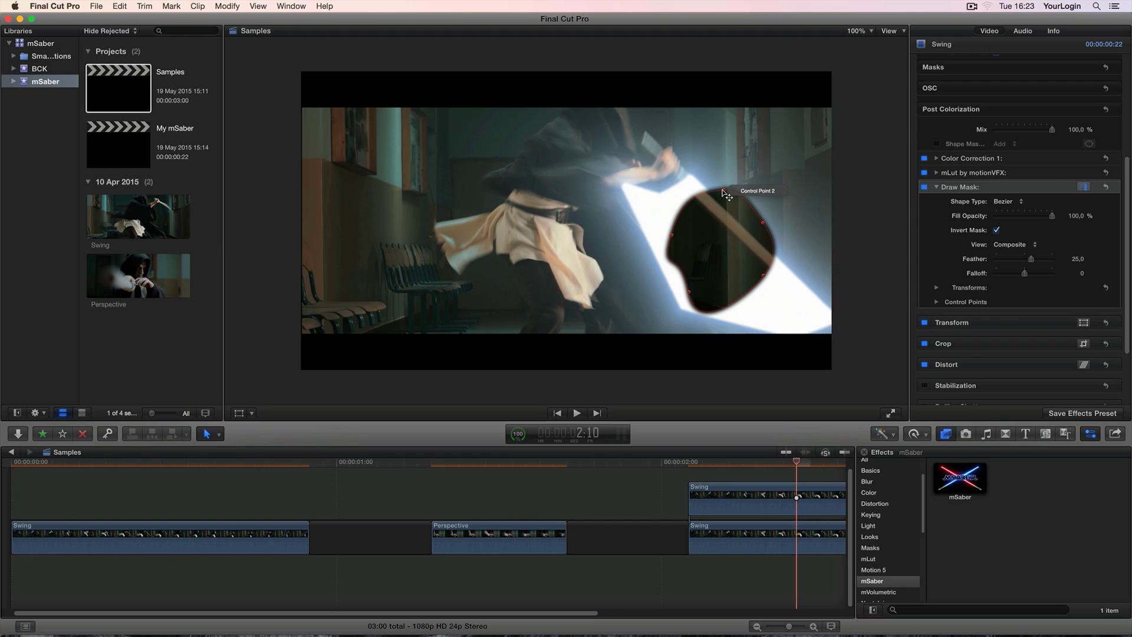
mouse_move(724, 190)
left_mouse_down()
mouse_move(737, 224)
mouse_move(760, 227)
mouse_move(732, 238)
left_mouse_up()
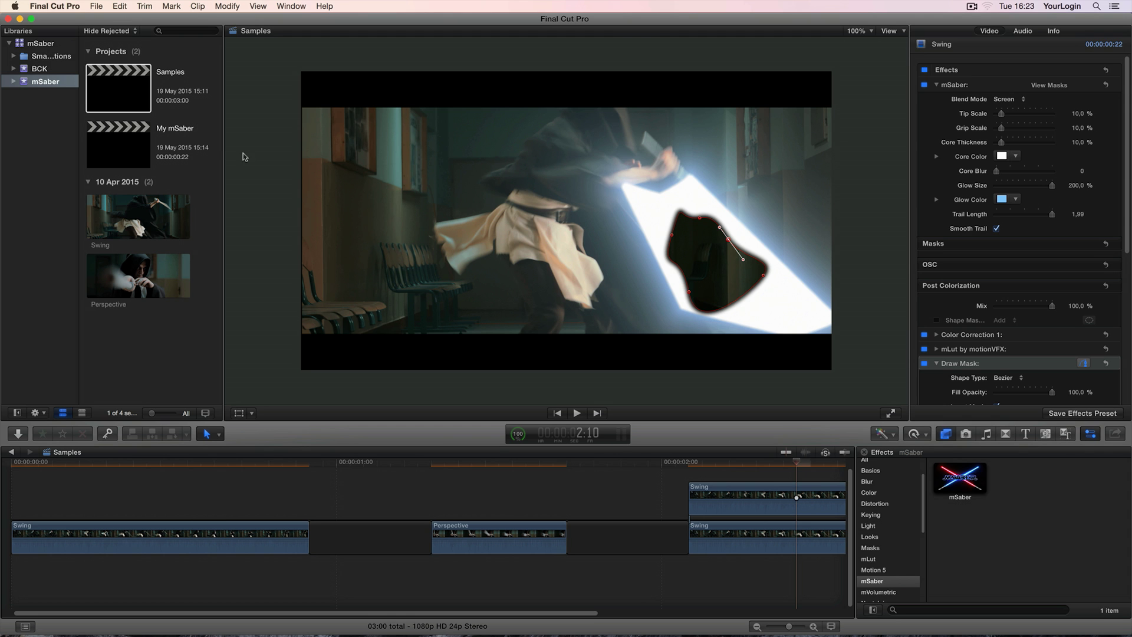
double_click(104, 142)
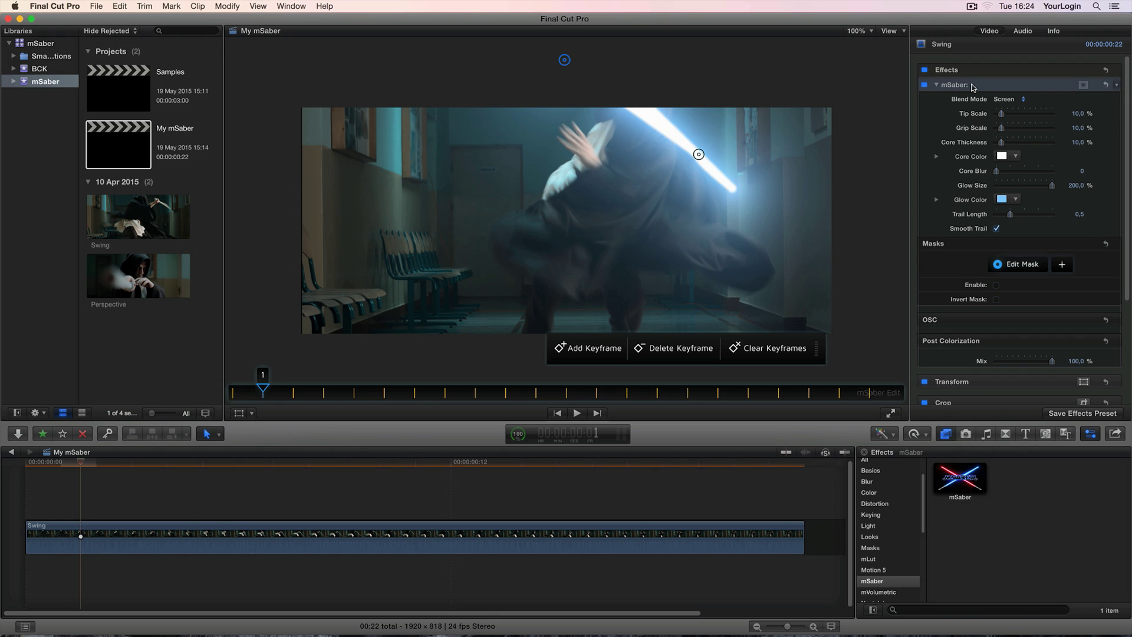
- Enter mask editing, set Post Colorization Mix to 0 %, and place the first mask points beside the actor
left_click(1021, 266)
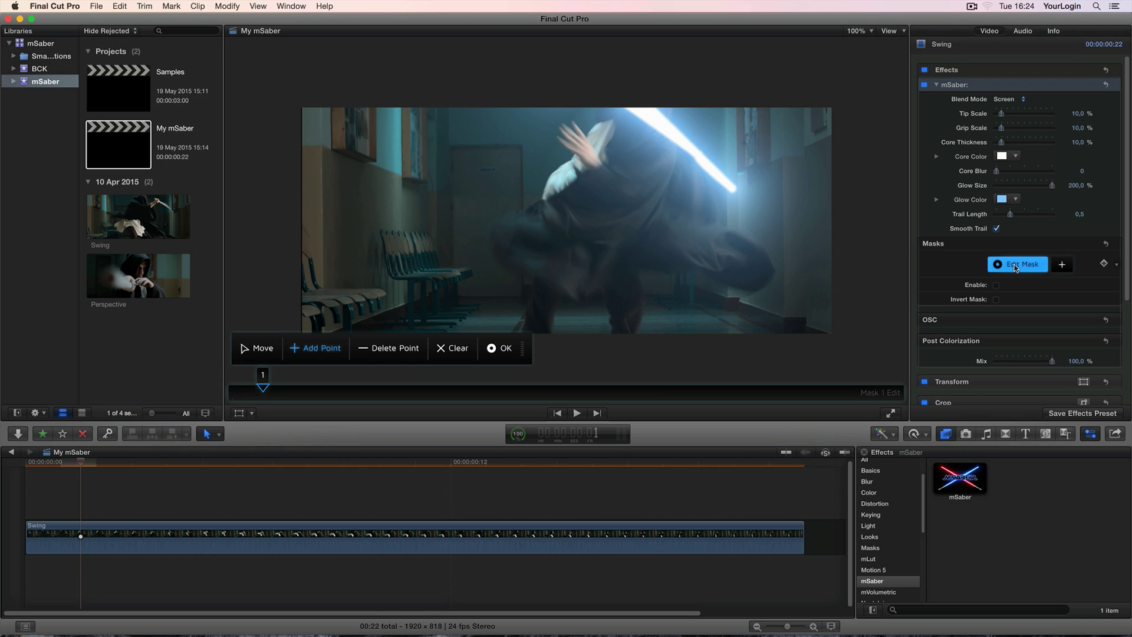
left_click_drag(1053, 361, 968, 359)
left_click(711, 188)
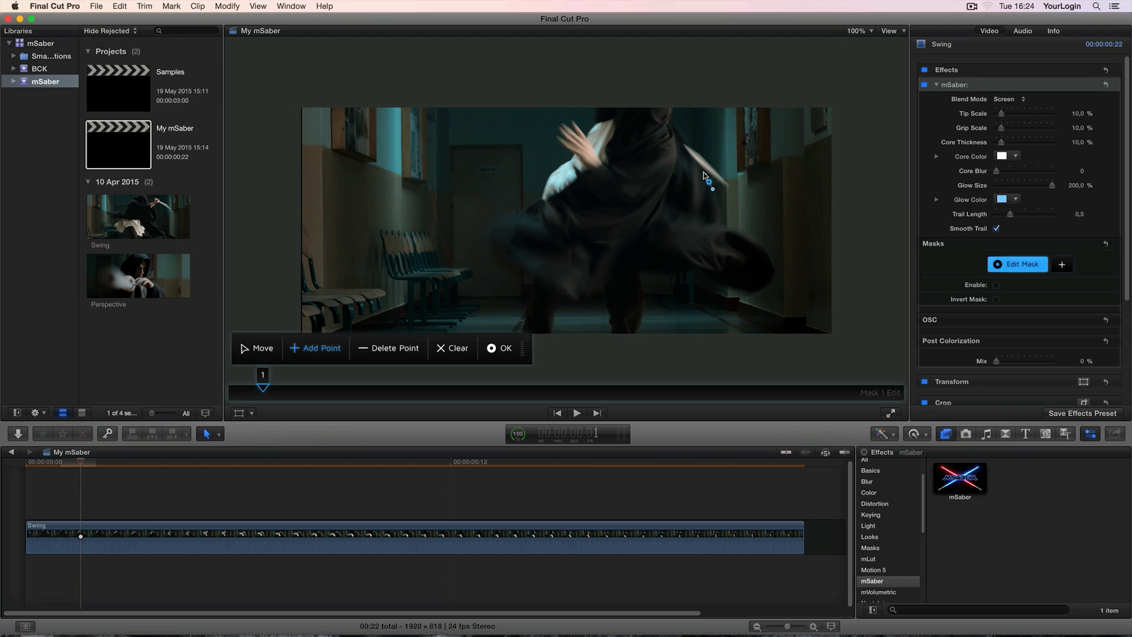
left_click(681, 142)
left_click_drag(671, 113, 676, 104)
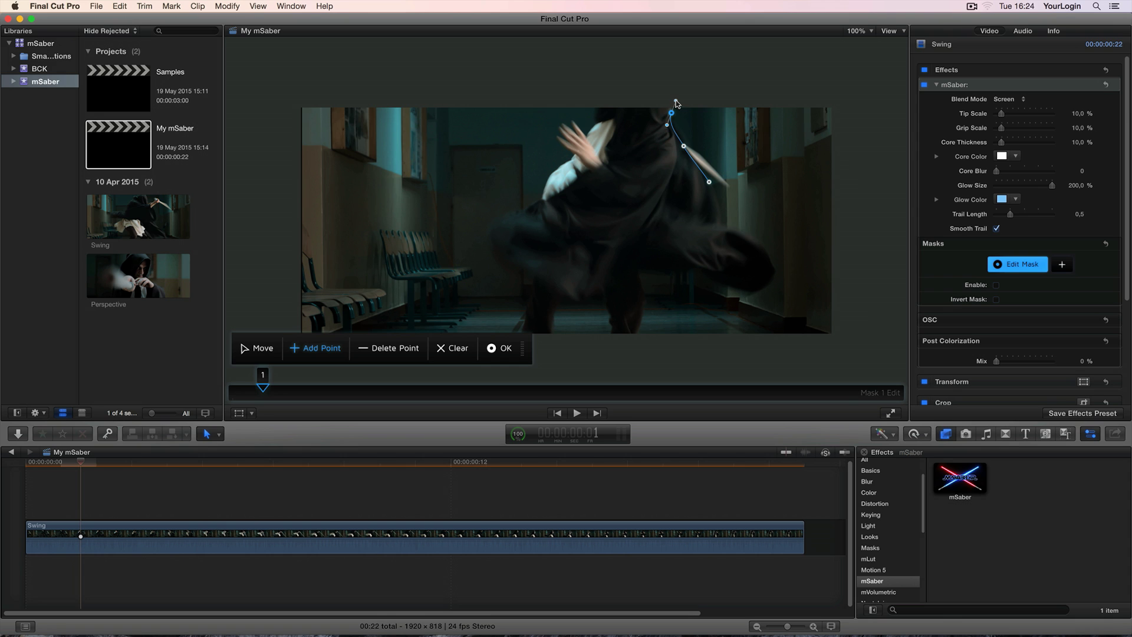
- Continue the bezier mask around the actor's arm and head to close it, zooming to check
left_click(683, 146)
left_click_drag(710, 182, 715, 191)
left_click(685, 147)
left_click(672, 111)
left_click_drag(664, 69, 653, 66)
left_click_drag(602, 95, 602, 117)
left_click(590, 156)
left_click_drag(624, 199, 647, 199)
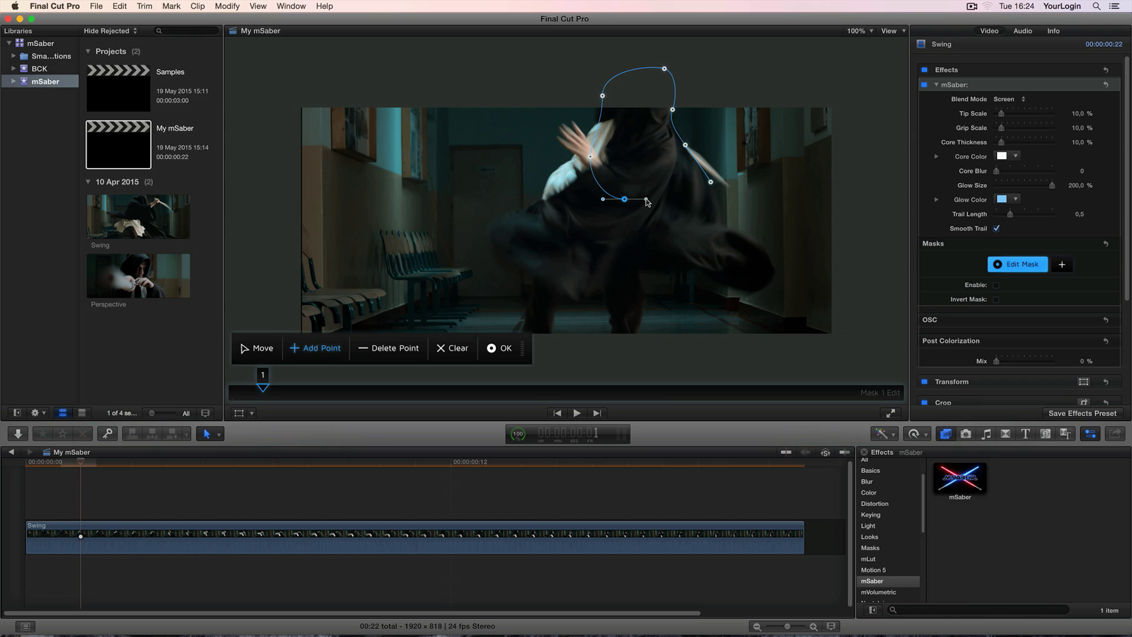
key("super+equal")
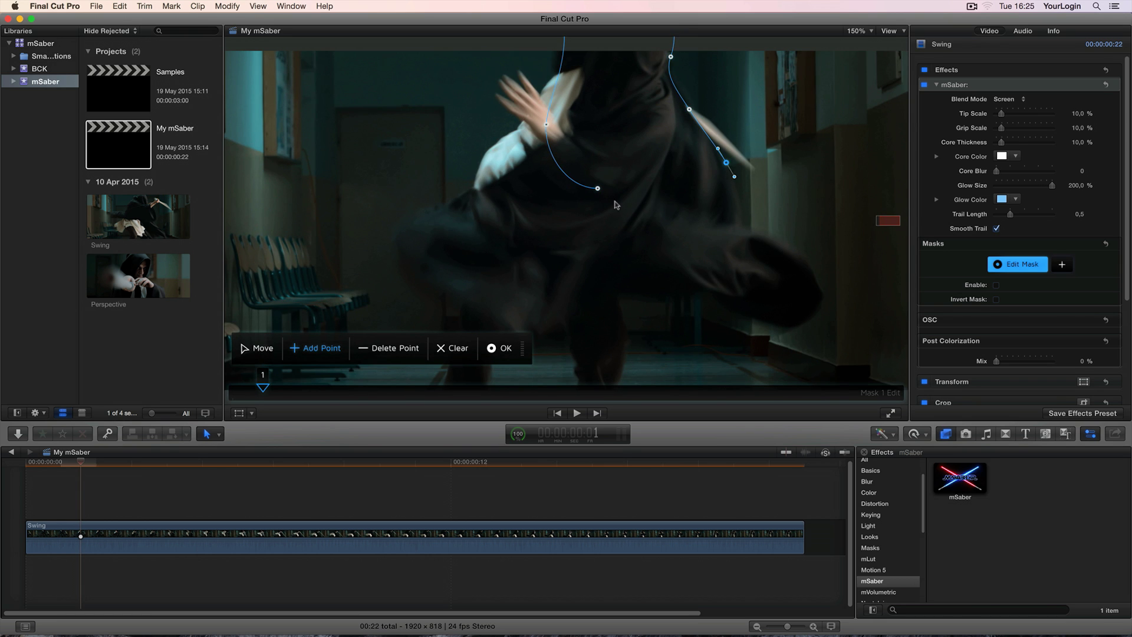
key("super+minus")
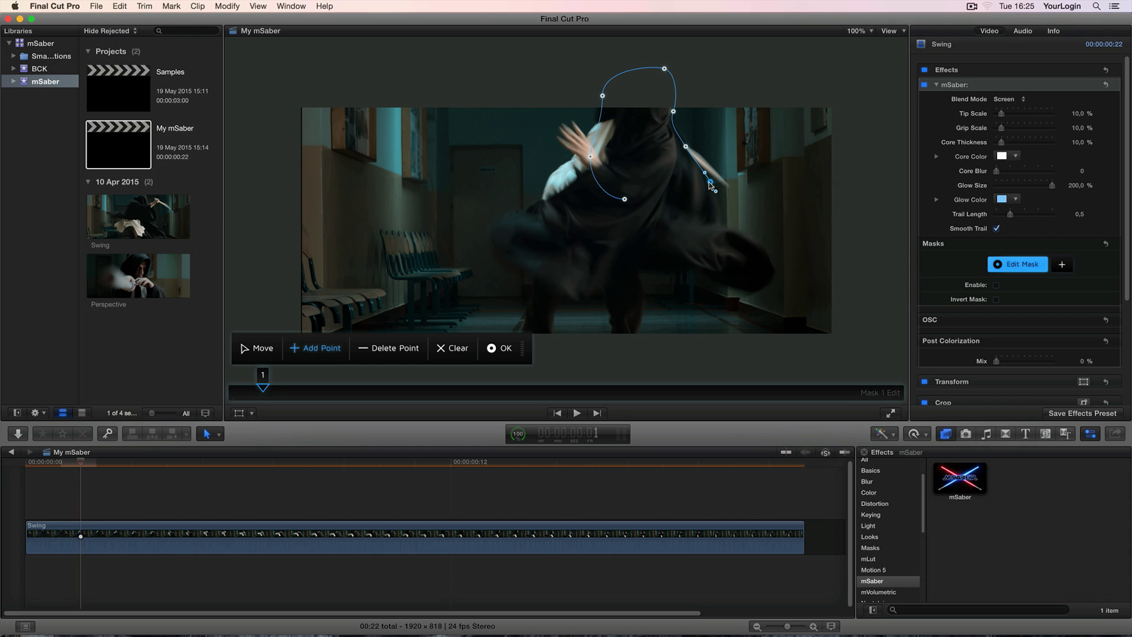
- Close the mask shape, restore the saber glow to full mix, and compare neighbouring frames zoomed in
left_click(257, 353)
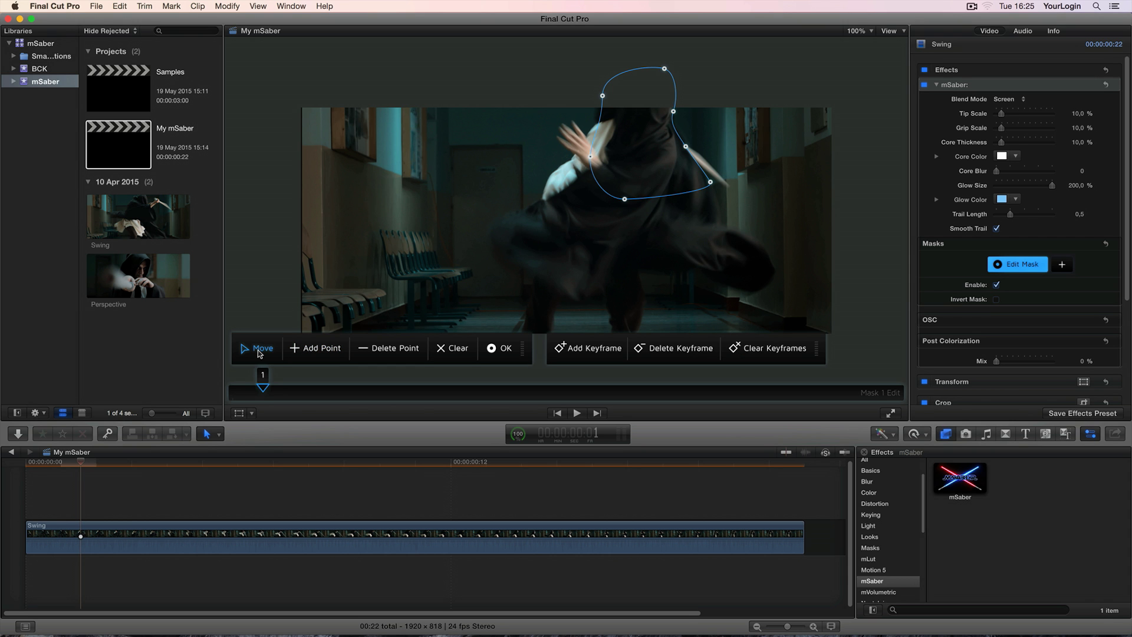
left_click_drag(997, 361, 1088, 366)
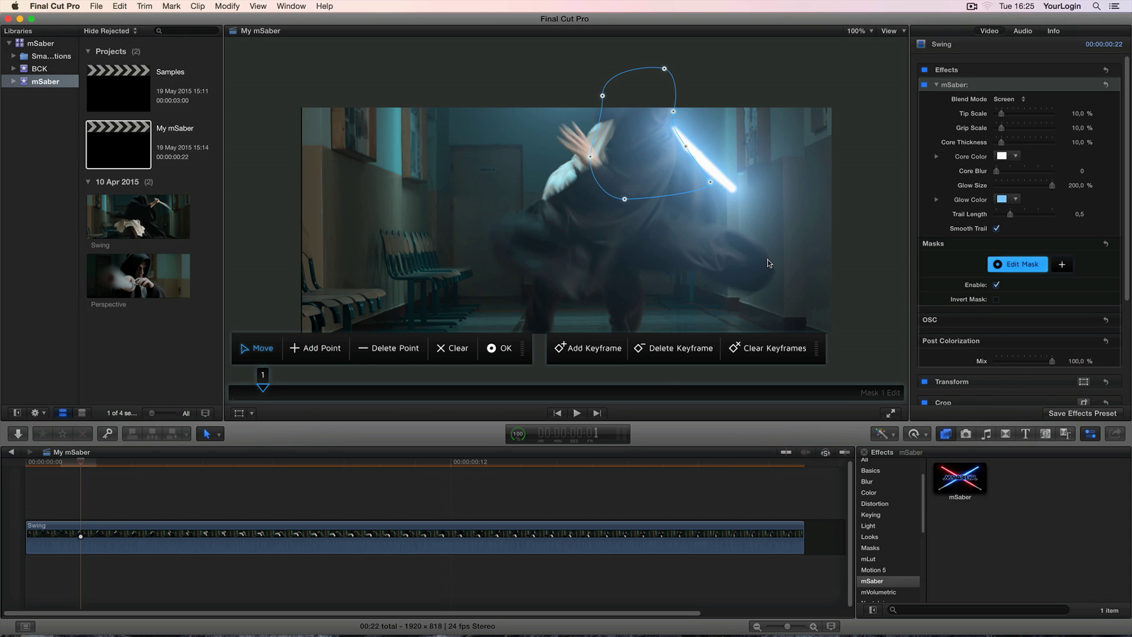
key("super+equal")
scroll(889, 223, "right", 5)
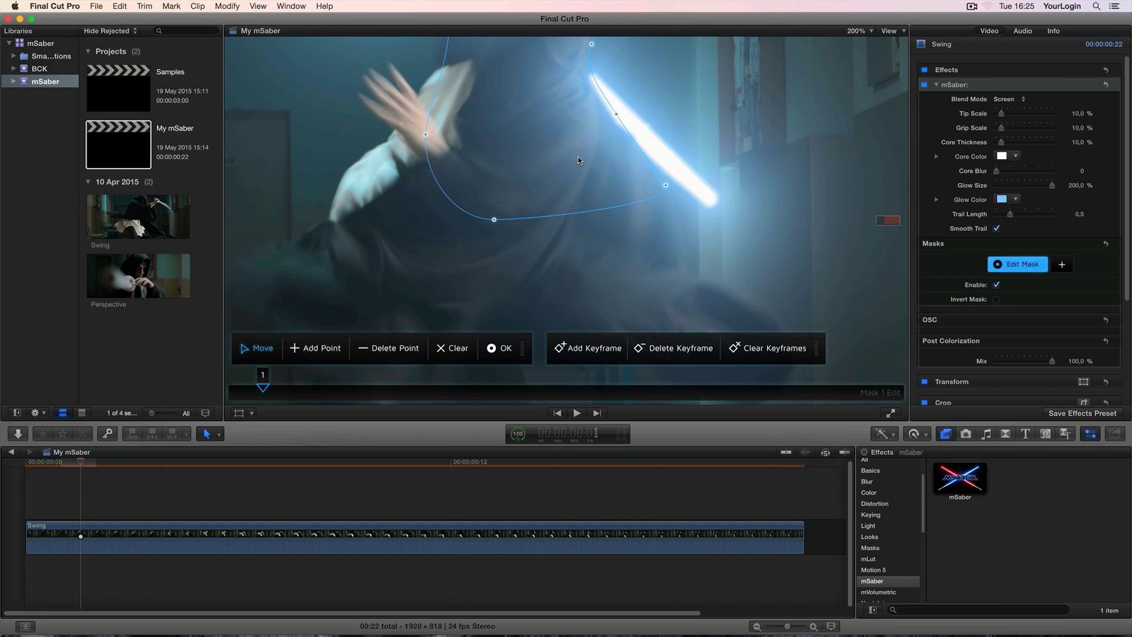
key("Left")
key("Right")
key("Left")
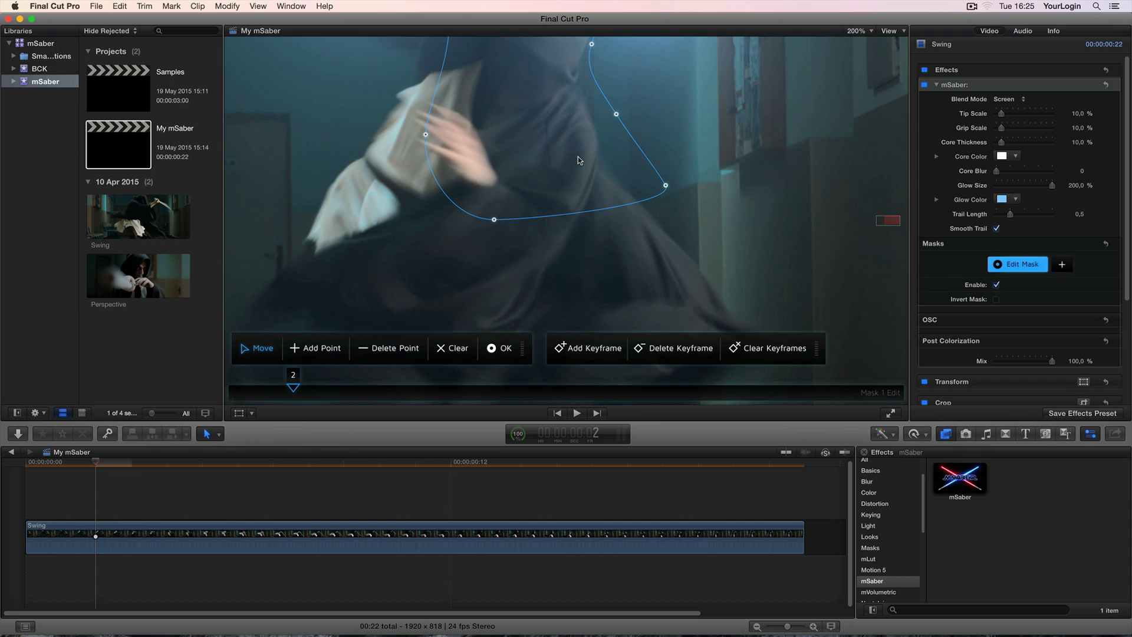
key("Right")
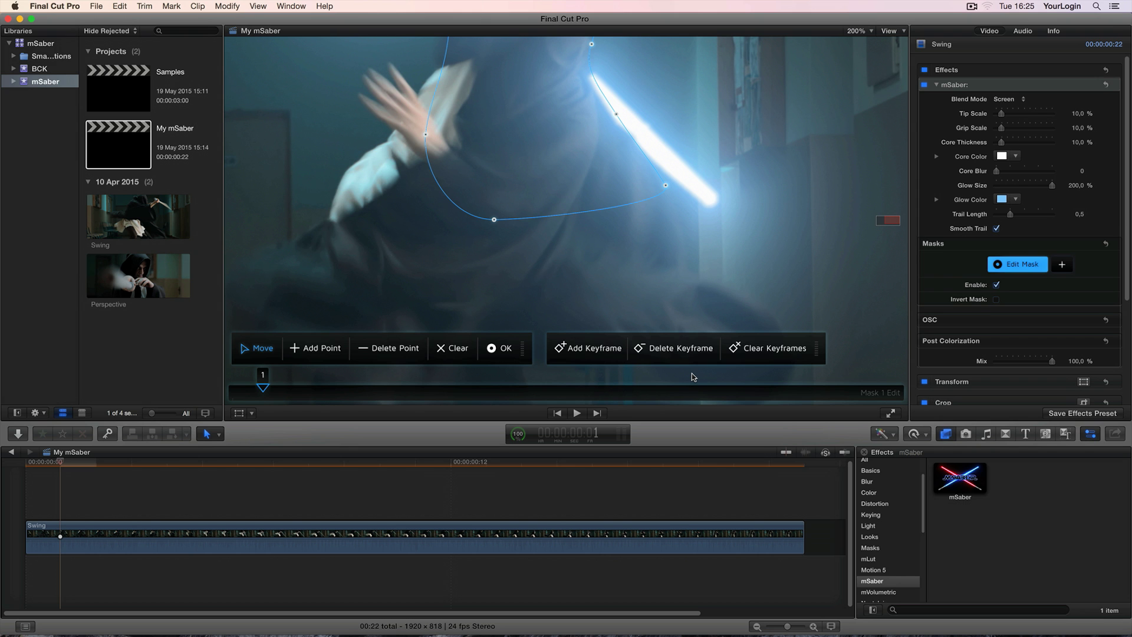
key("super+minus")
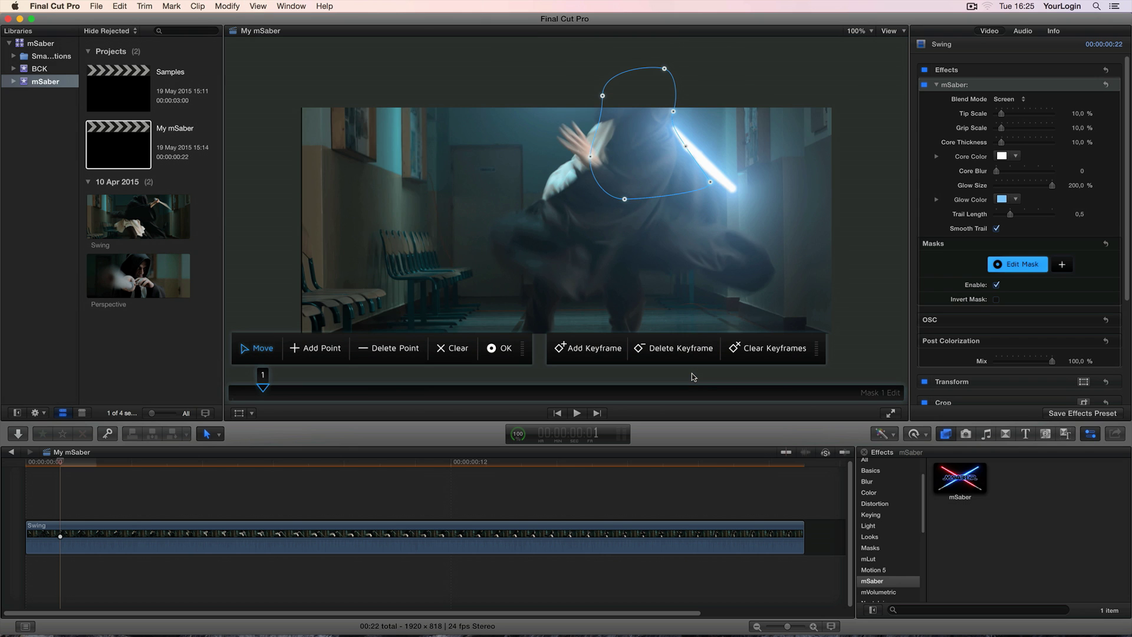
- With Mix at 0, reshape the mask around the actor's body on the next frames, then restore Mix to 100%
left_click(637, 139)
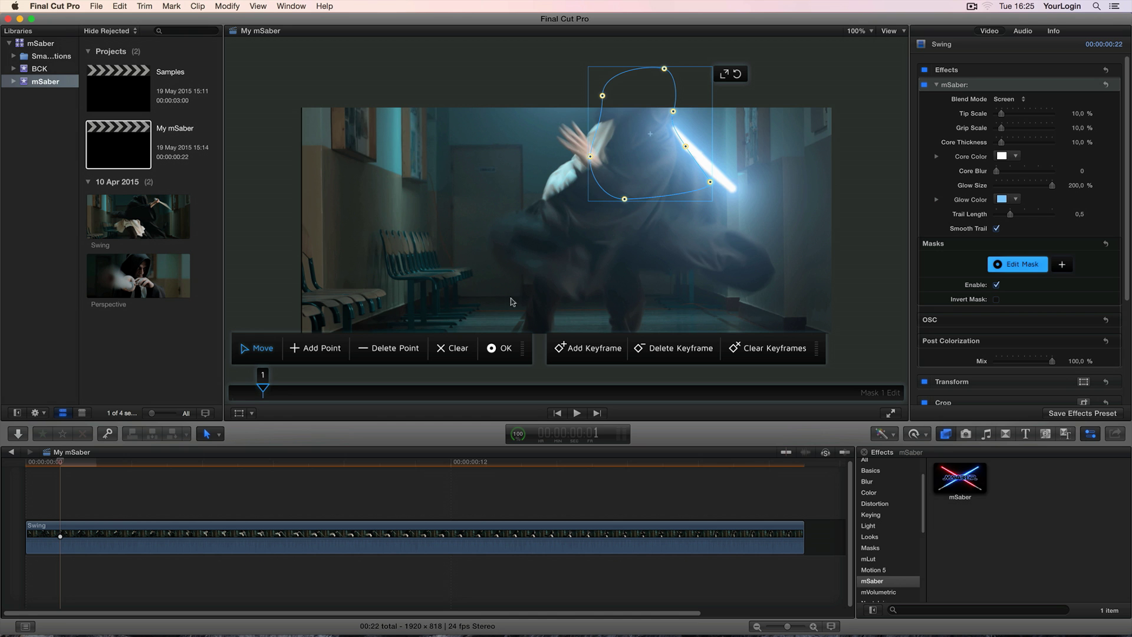
left_click_drag(1052, 361, 988, 359)
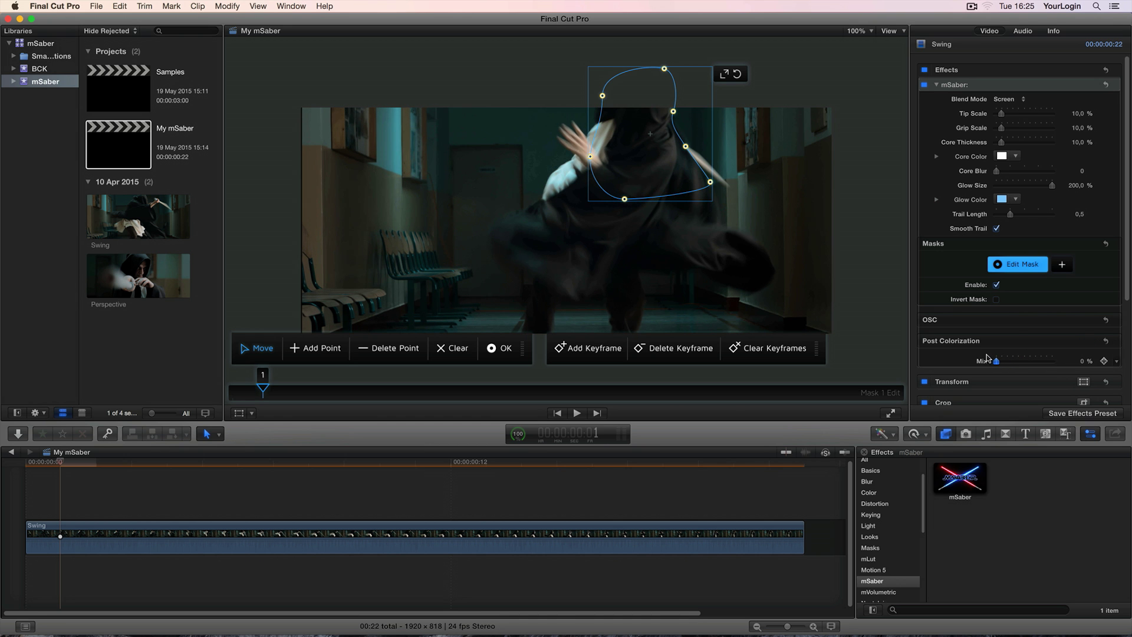
key("Left")
key("super+equal")
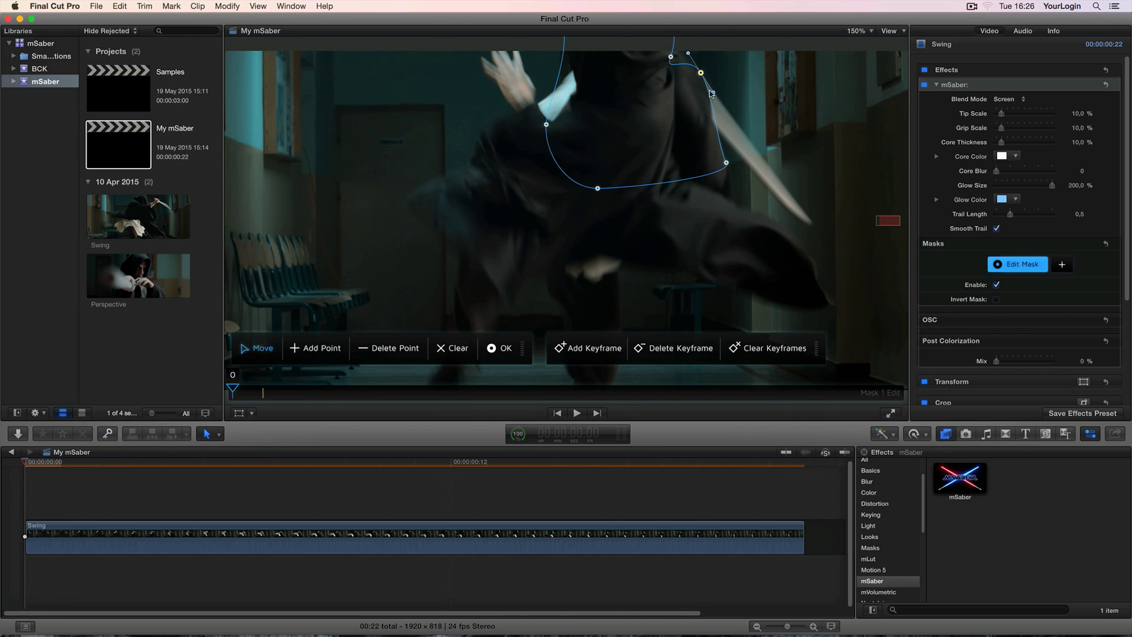
key("super+minus")
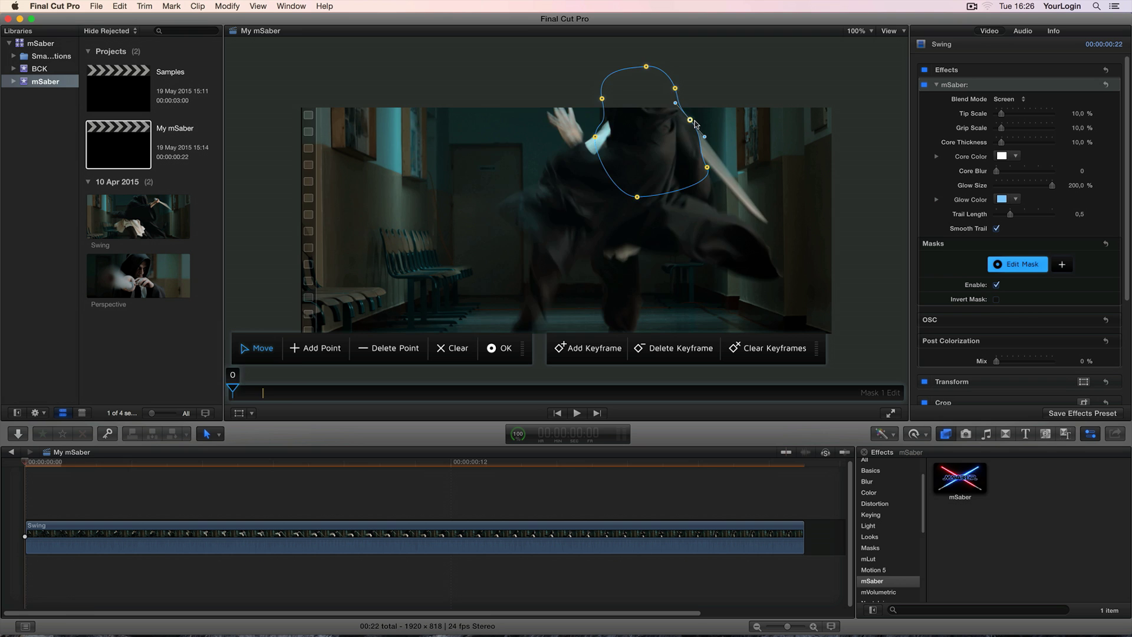
key("Right")
key("Right")
mouse_move(689, 120)
left_mouse_down()
mouse_move(672, 158)
mouse_move(637, 153)
left_mouse_up()
key("Right")
key("Right")
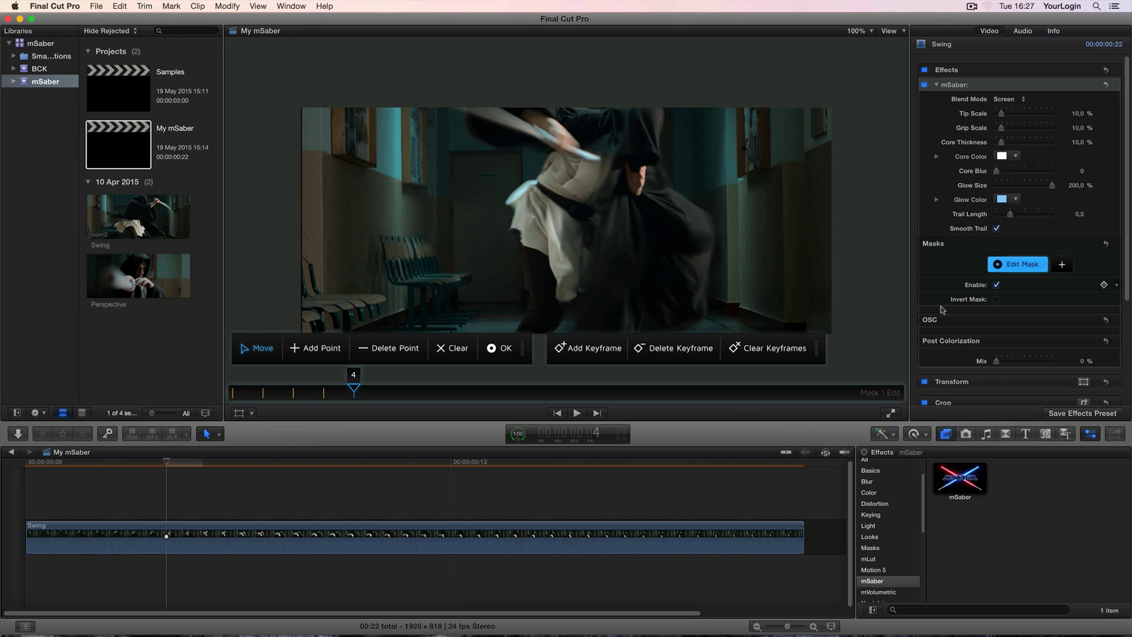
left_click_drag(996, 361, 1071, 366)
- Play the clip and scrub the early frames from frame 1 to check the saber mask
key("space")
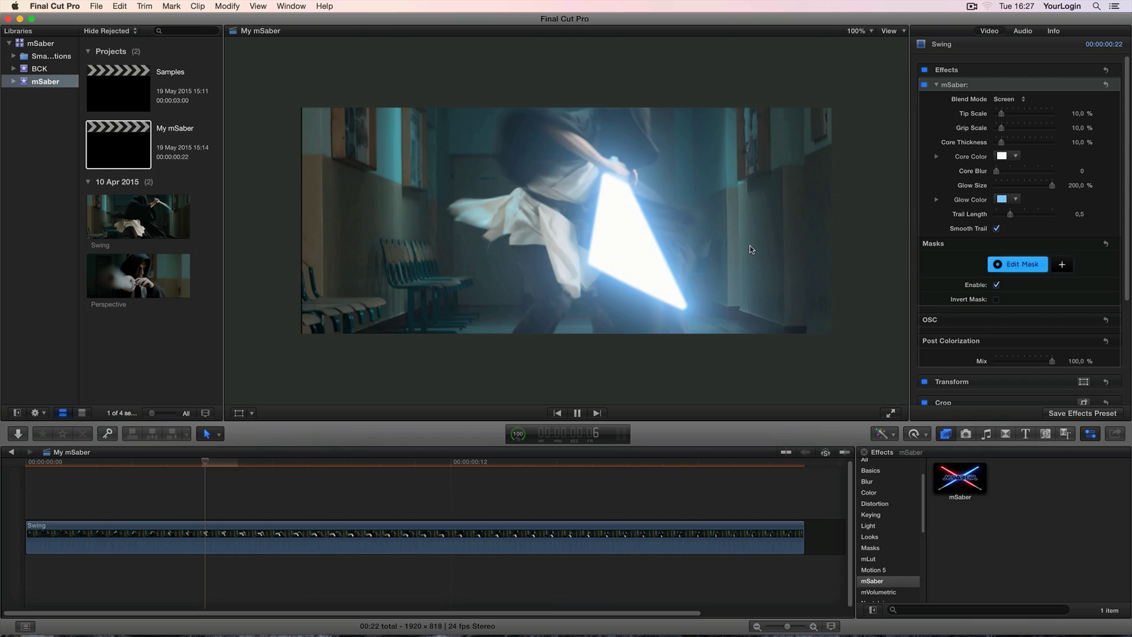
key("space")
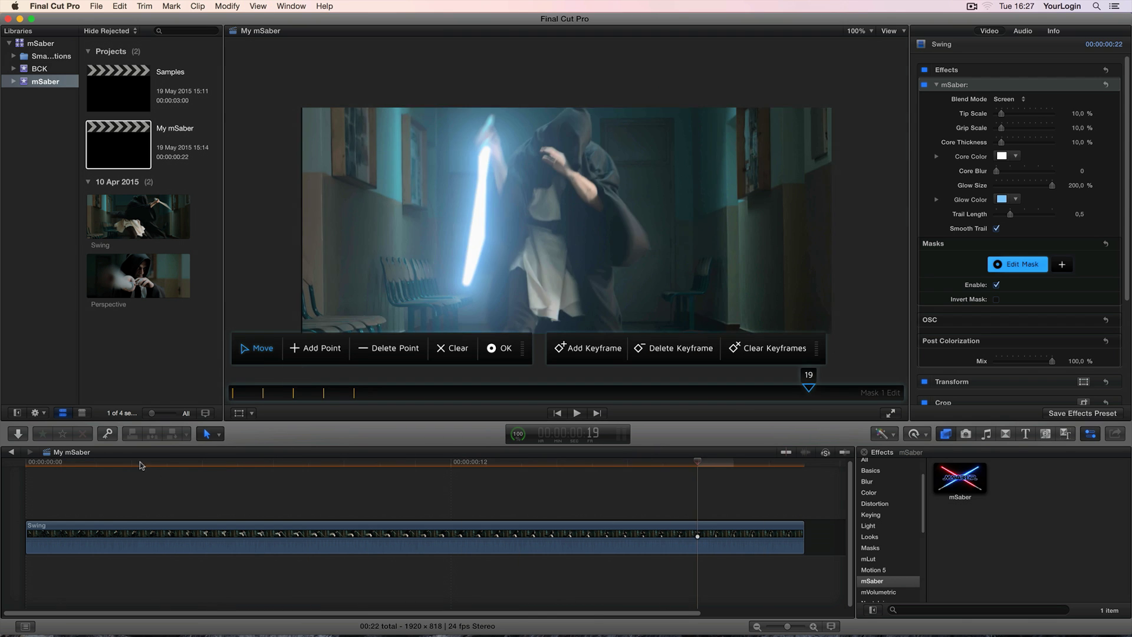
left_click(73, 463)
mouse_move(74, 464)
left_mouse_down()
mouse_move(106, 464)
mouse_move(92, 464)
left_mouse_up()
- Finish the first mask, play back the masked saber, and add a second mask to mSaber
left_click(496, 348)
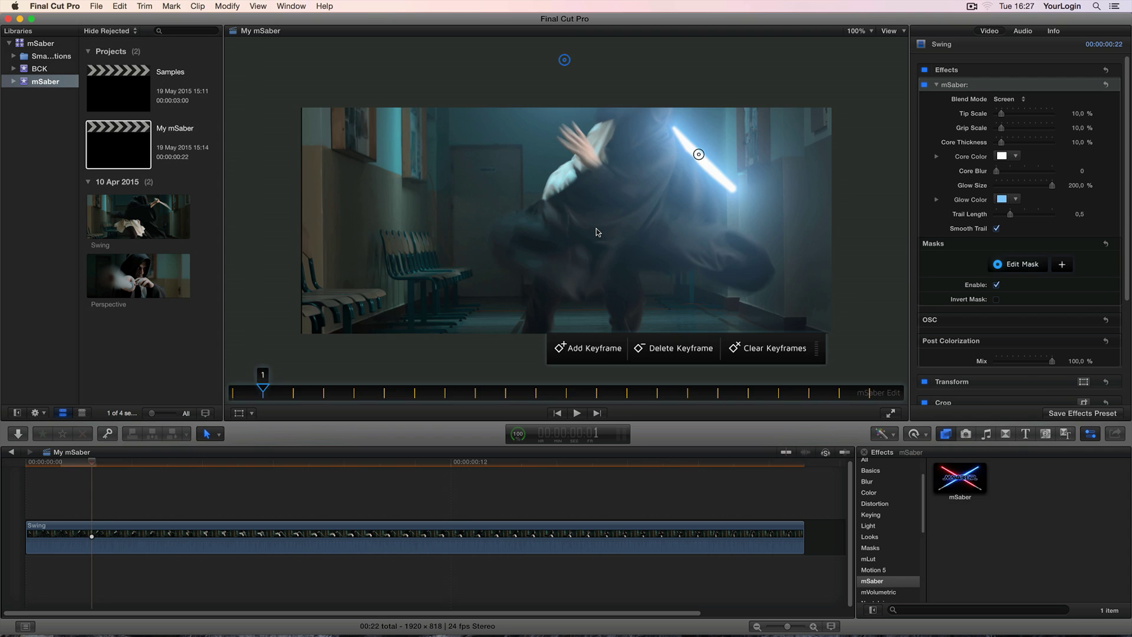
key("space")
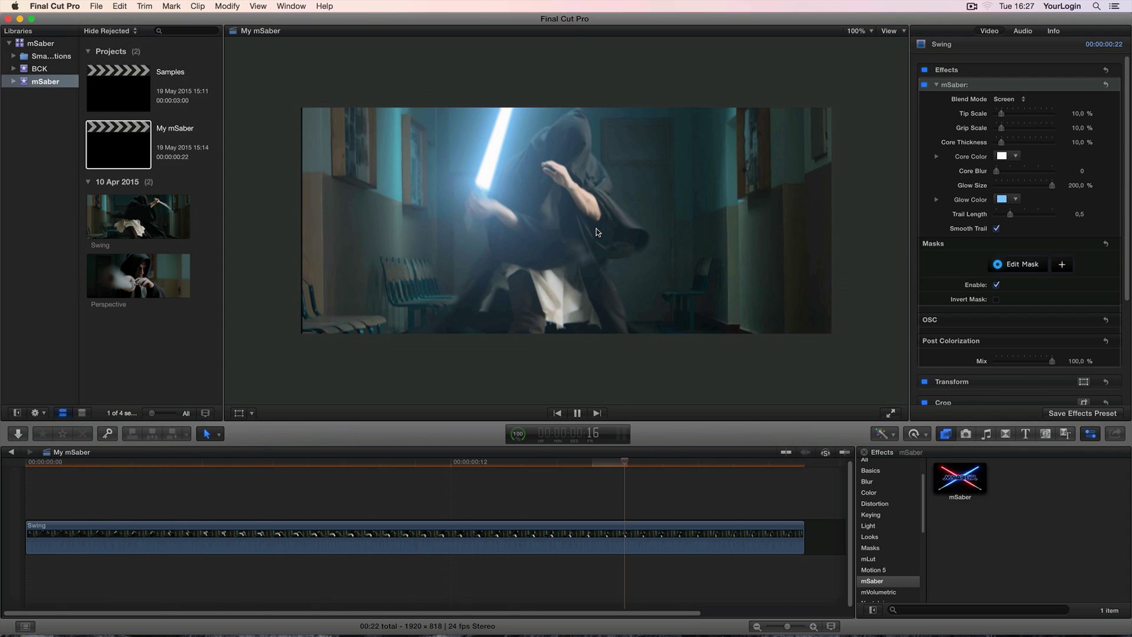
key("space")
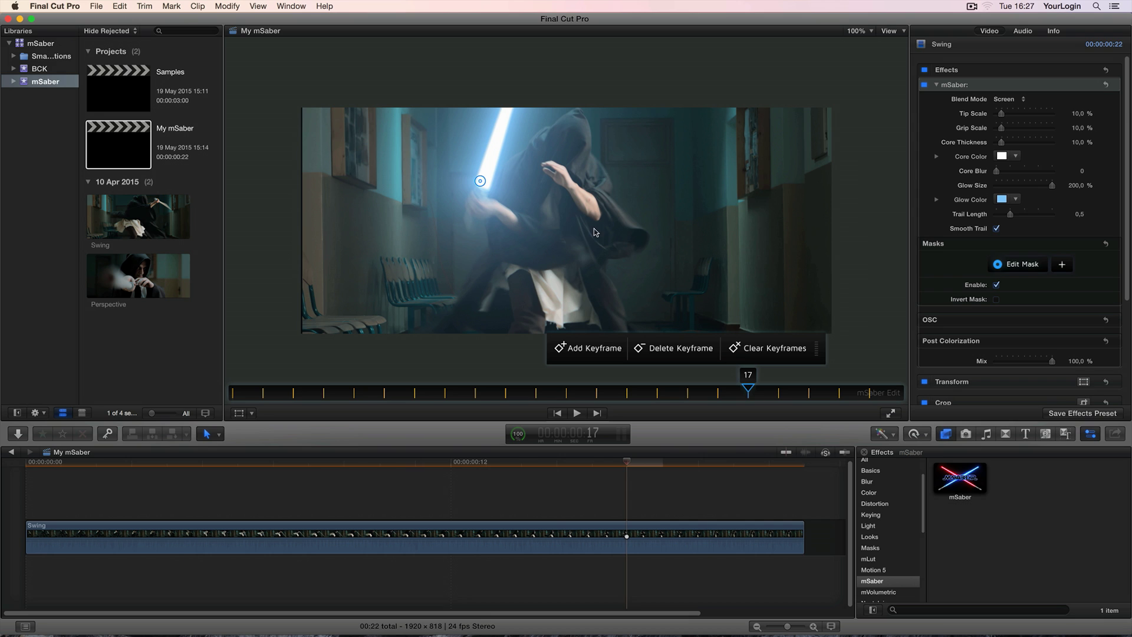
left_click(1062, 265)
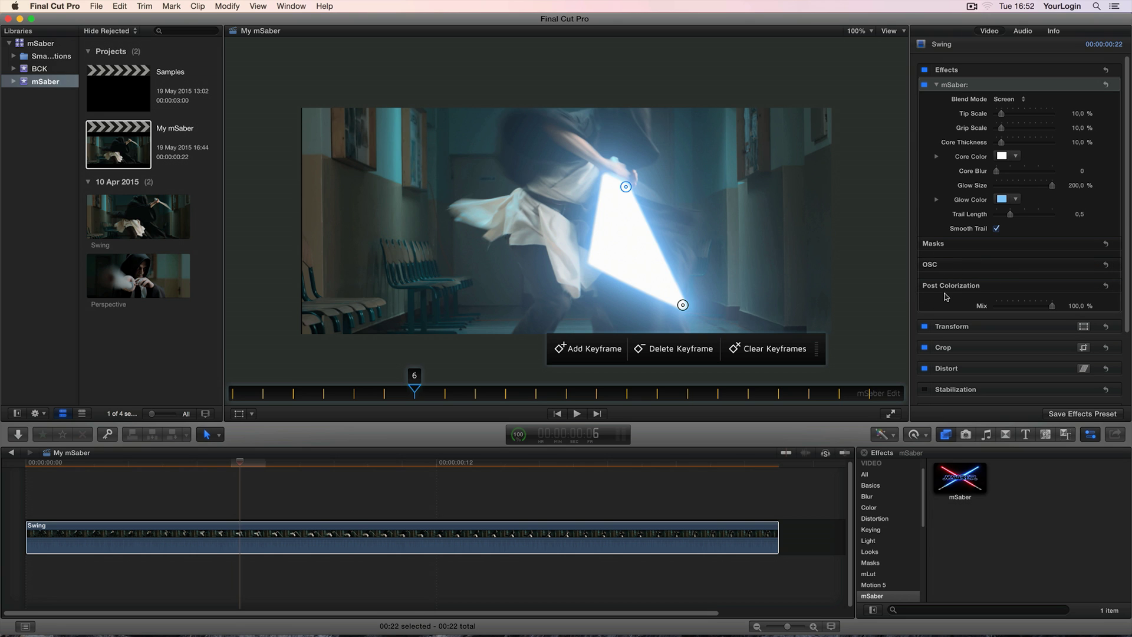
- Show the OSC options, toggle OSC zoom and the Timeline checkbox, then show Post Colorization colour controls
left_click(1089, 264)
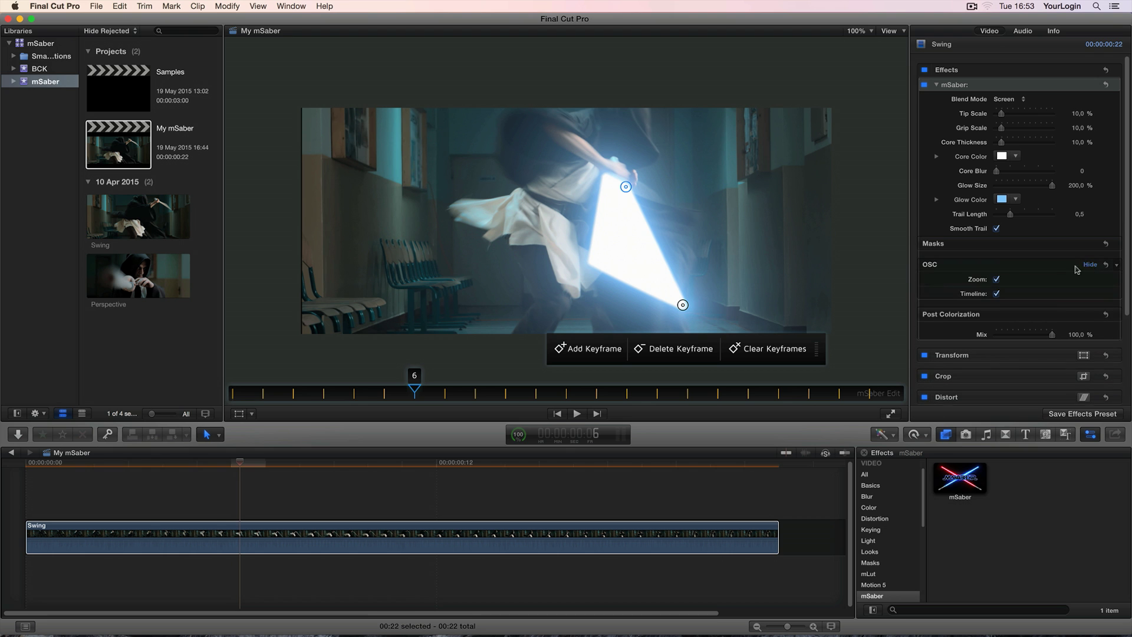
left_click(682, 305)
left_click(996, 293)
left_click(997, 294)
left_click(1089, 314)
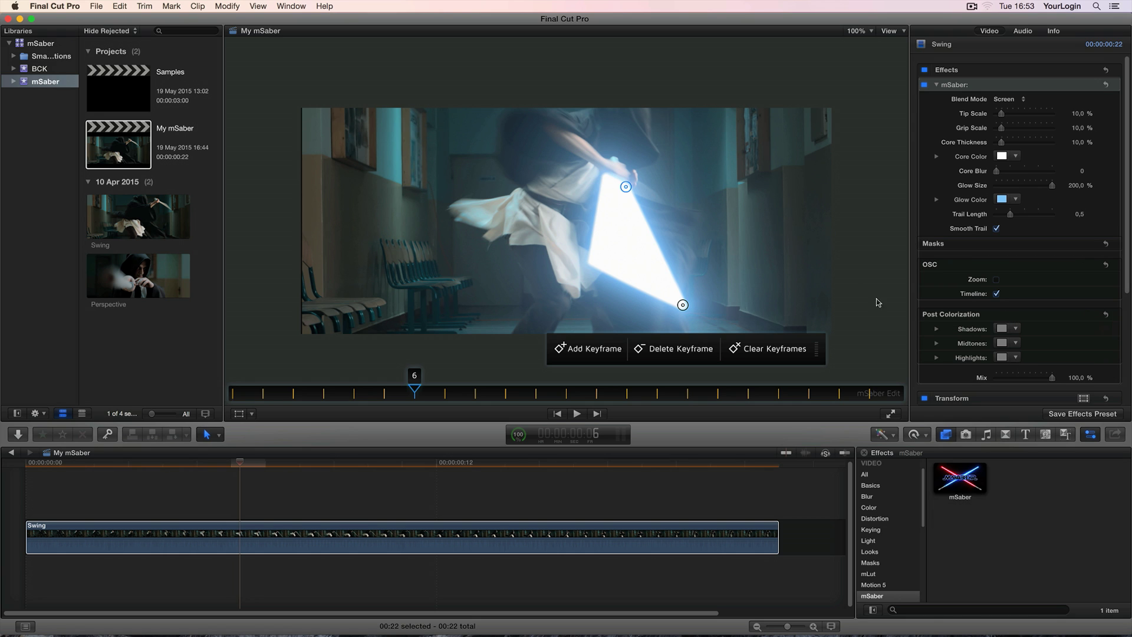
- Pick a highlight colour, then add Color Correction to Swing and raise midtone exposure to 5%
left_click(1002, 357)
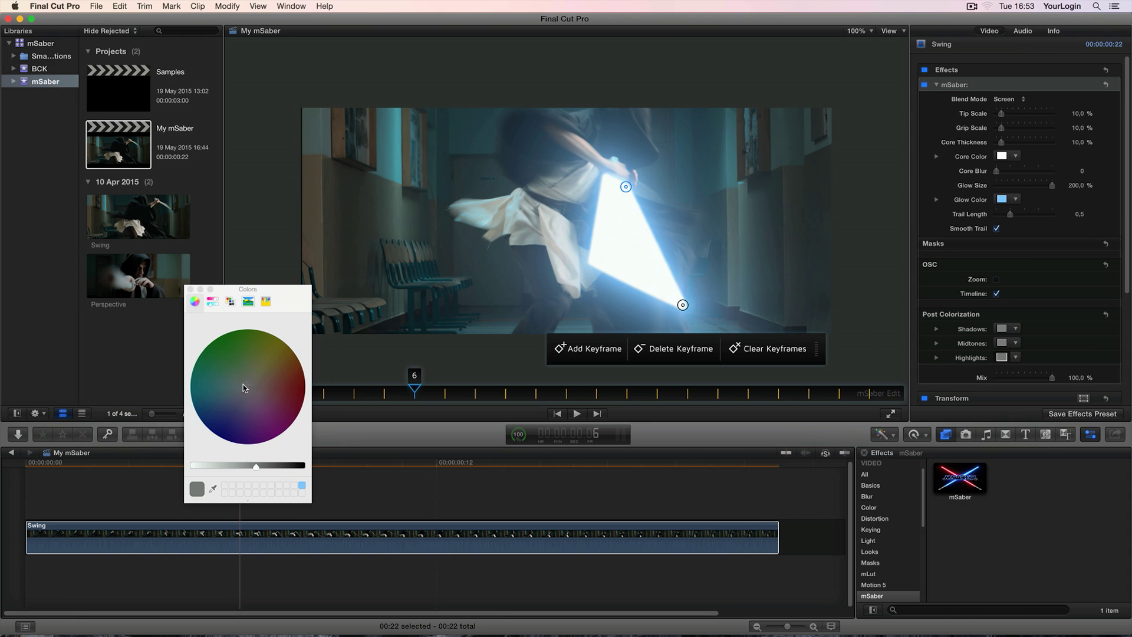
left_click(191, 289)
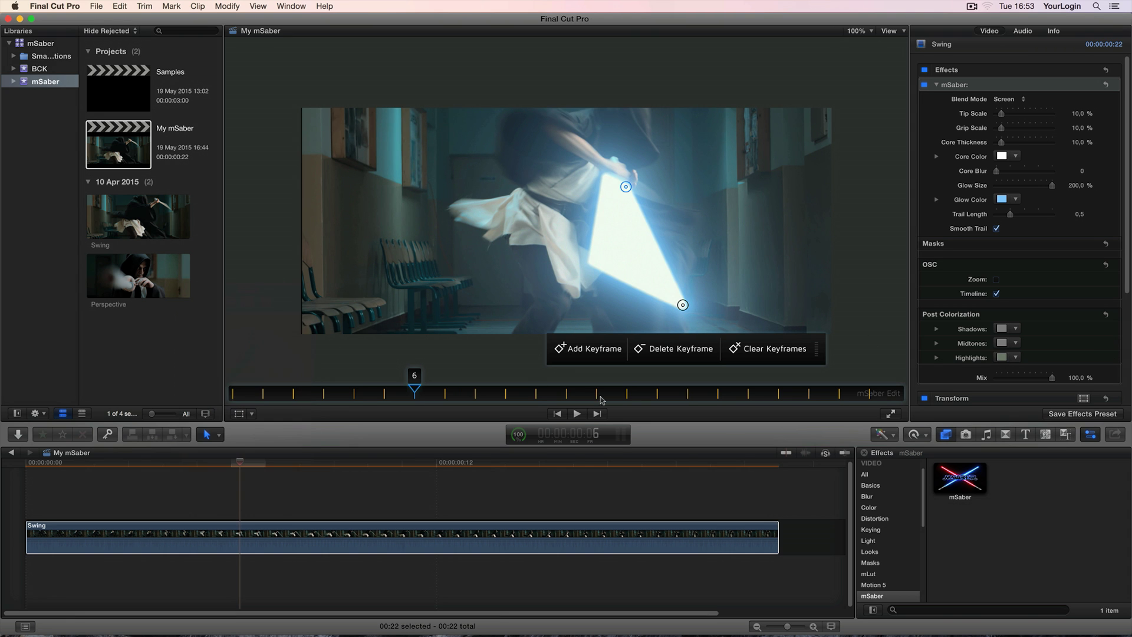
left_click(869, 508)
left_click_drag(1081, 478, 841, 504)
scroll(1003, 295, "down", 4)
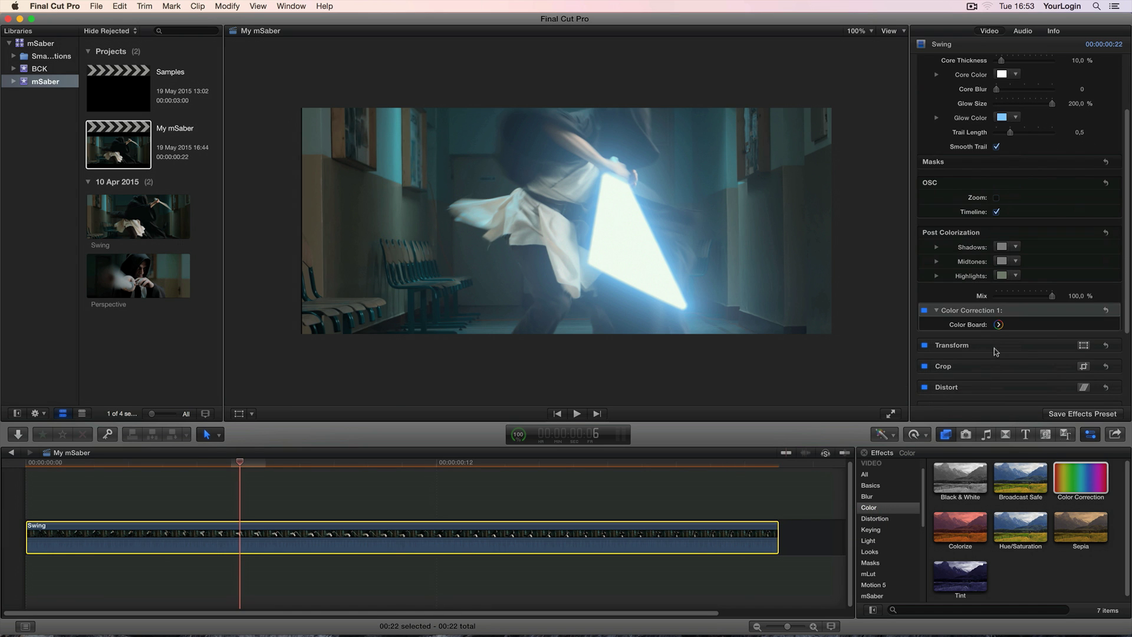
left_click(1000, 324)
left_click_drag(975, 142, 1032, 138)
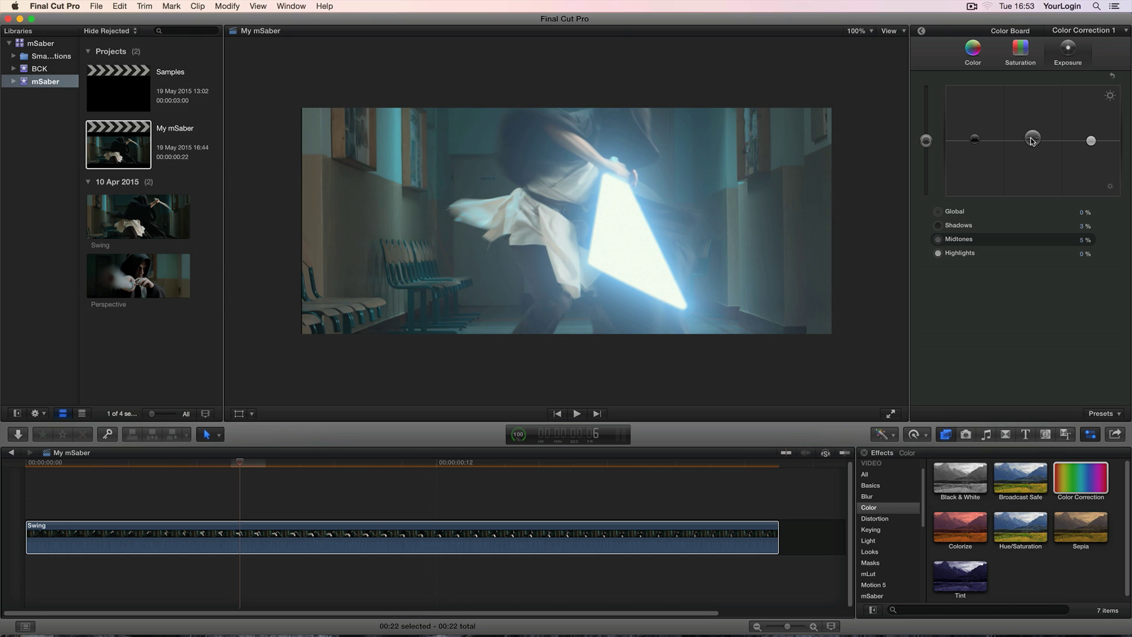
left_click(921, 31)
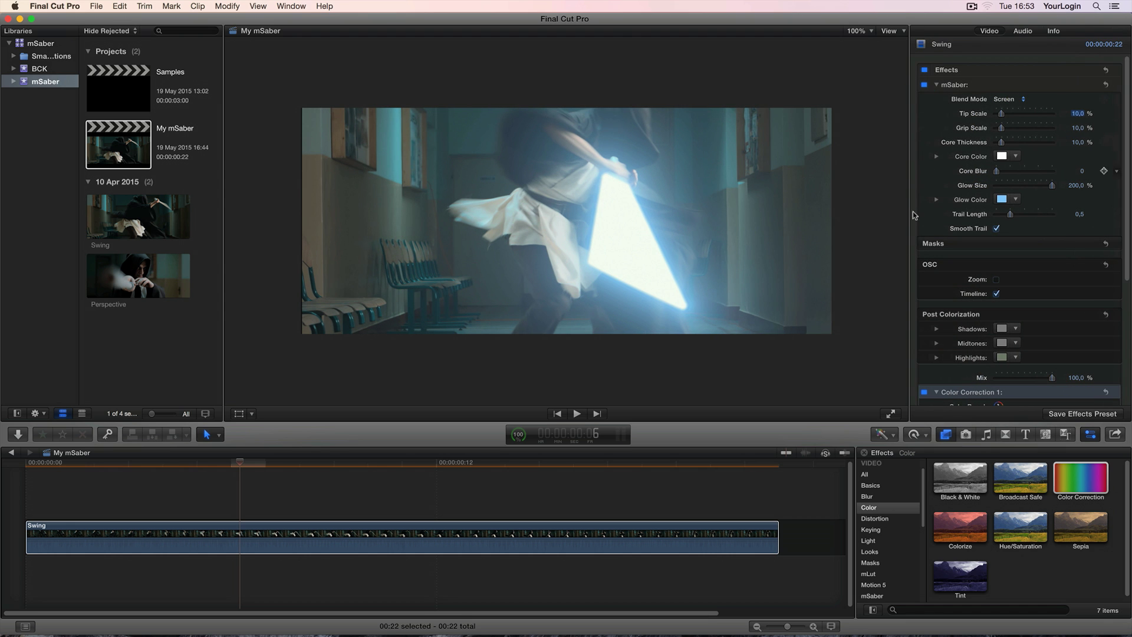
- Apply mLut by motionVFX to Swing and load the Warrior look from the Blockbuster Pack
left_click(877, 575)
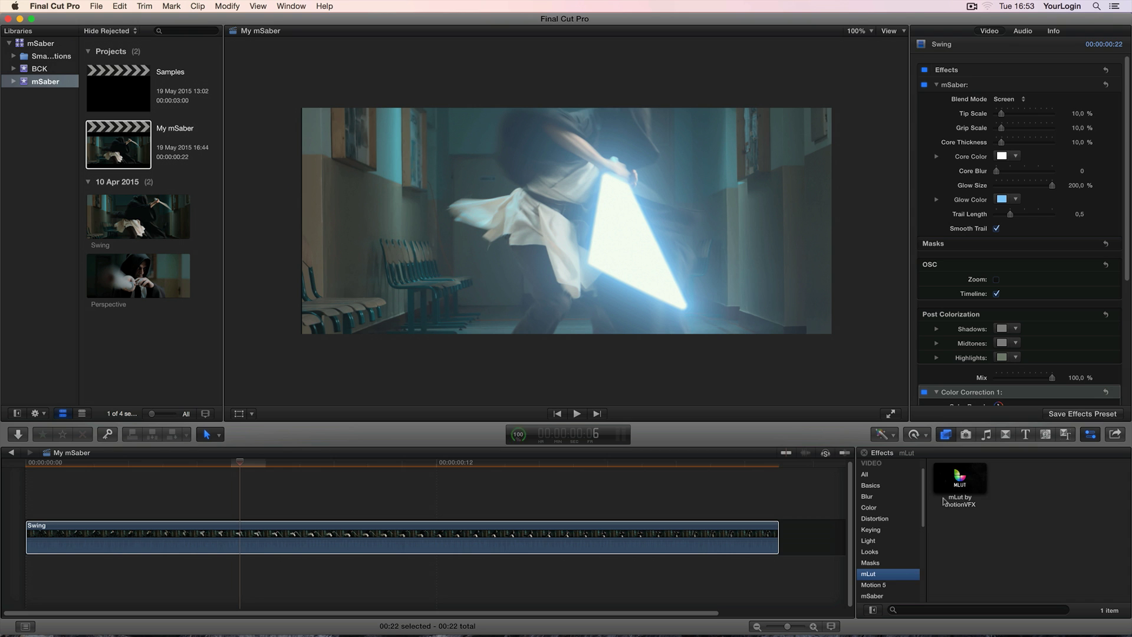
left_click_drag(960, 477, 738, 534)
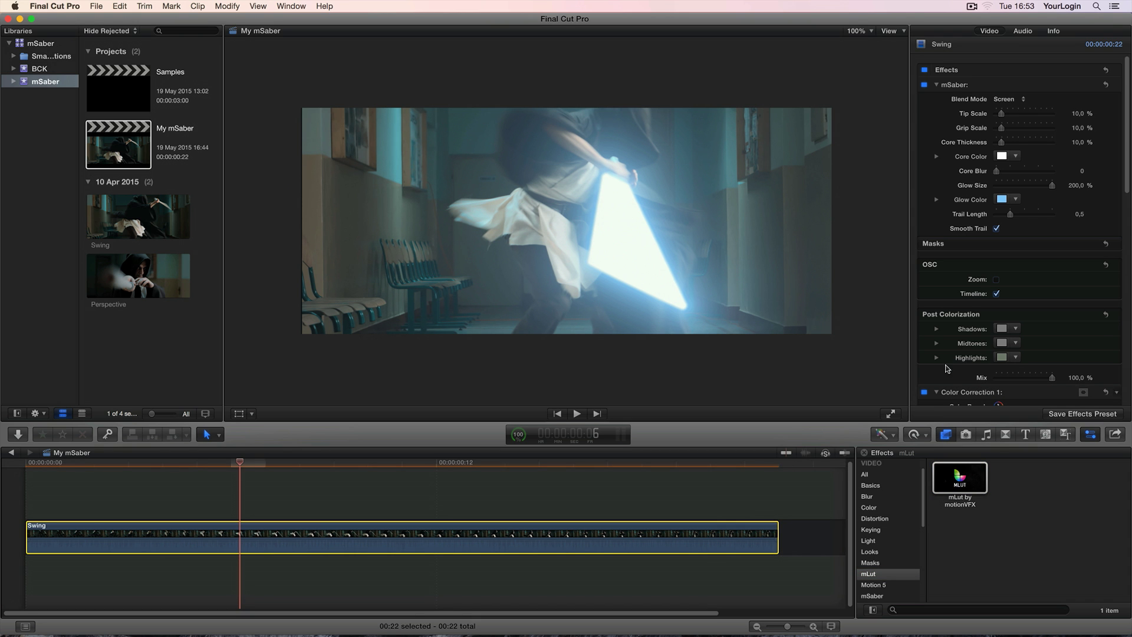
scroll(1024, 330, "down", 5)
left_click(1023, 315)
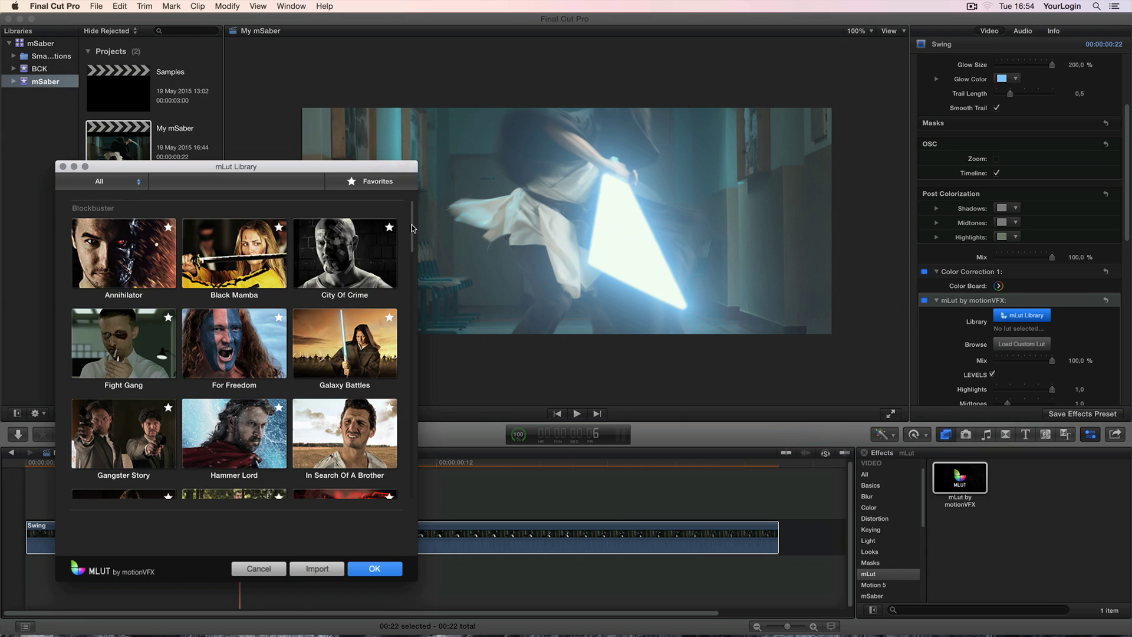
scroll(412, 228, "down", 20)
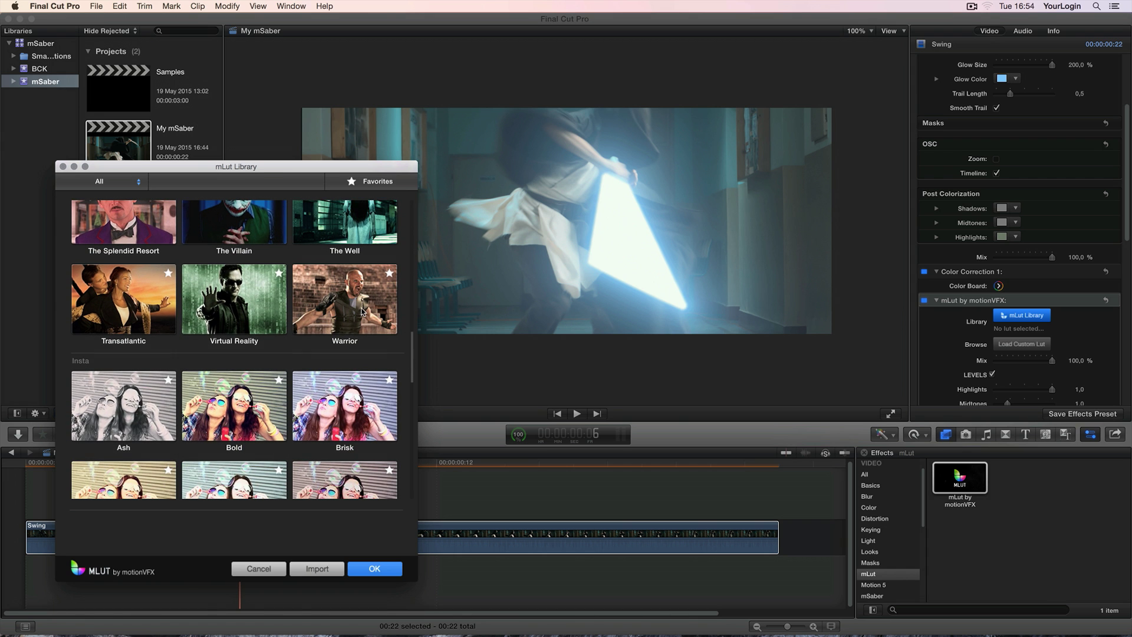
left_click(362, 312)
left_click(373, 566)
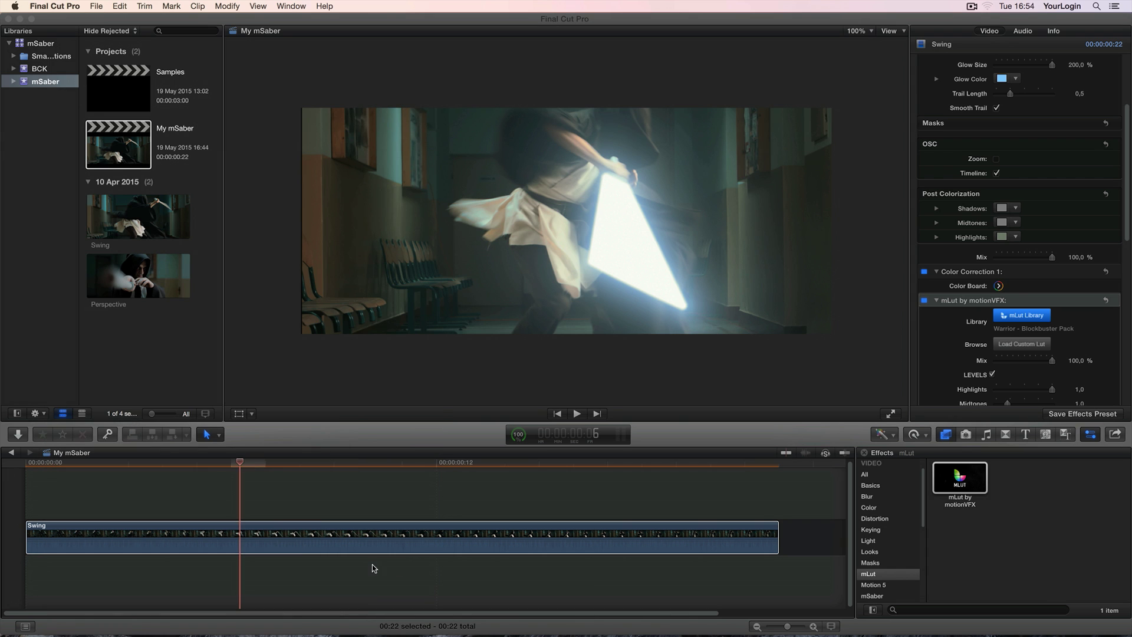
- Play back the graded clip, then return the playhead to frame 6
key("space")
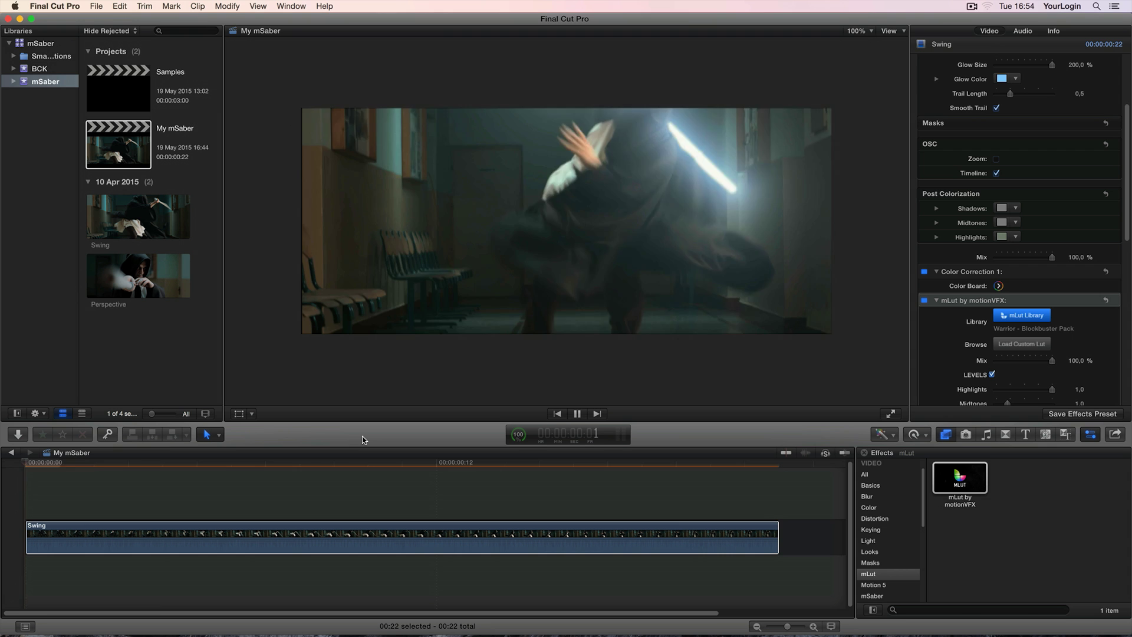
key("space")
key("Left")
key("Left")
key("Left")
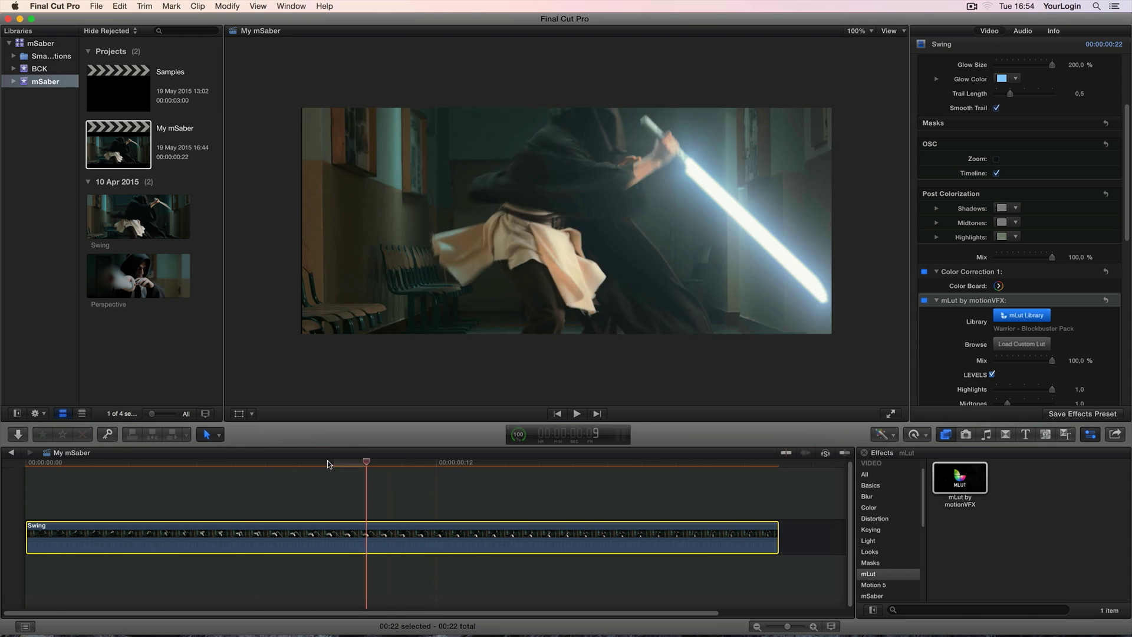
left_click_drag(328, 464, 247, 449)
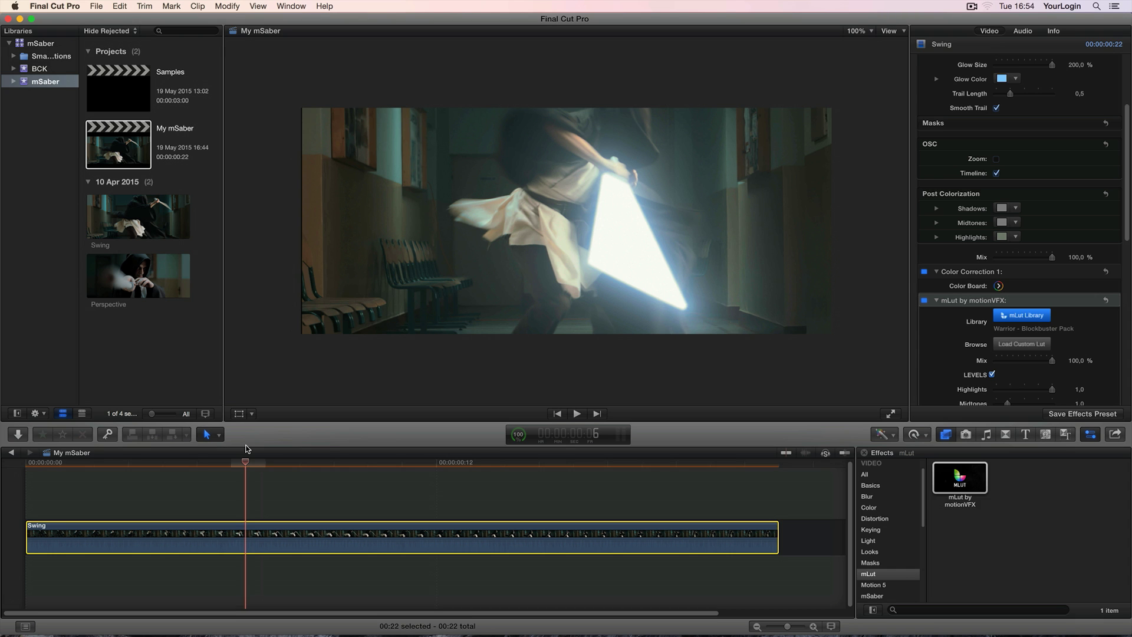
- Show the mSaber category in Titles and Generators, listing mSaber Clash and mSaber Glow
left_click(1026, 435)
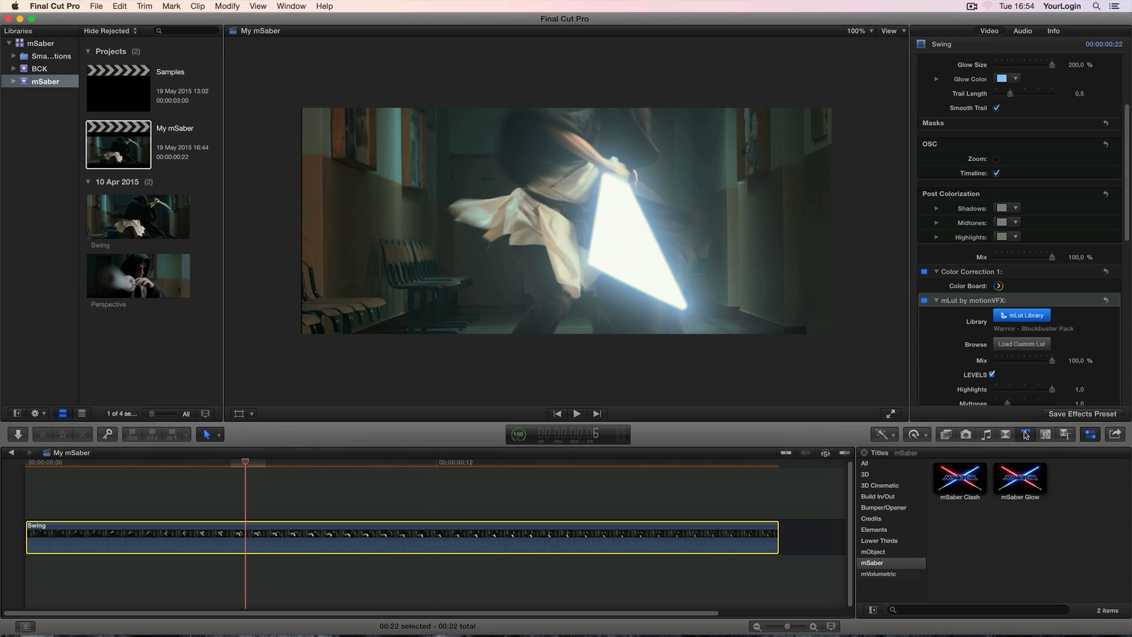